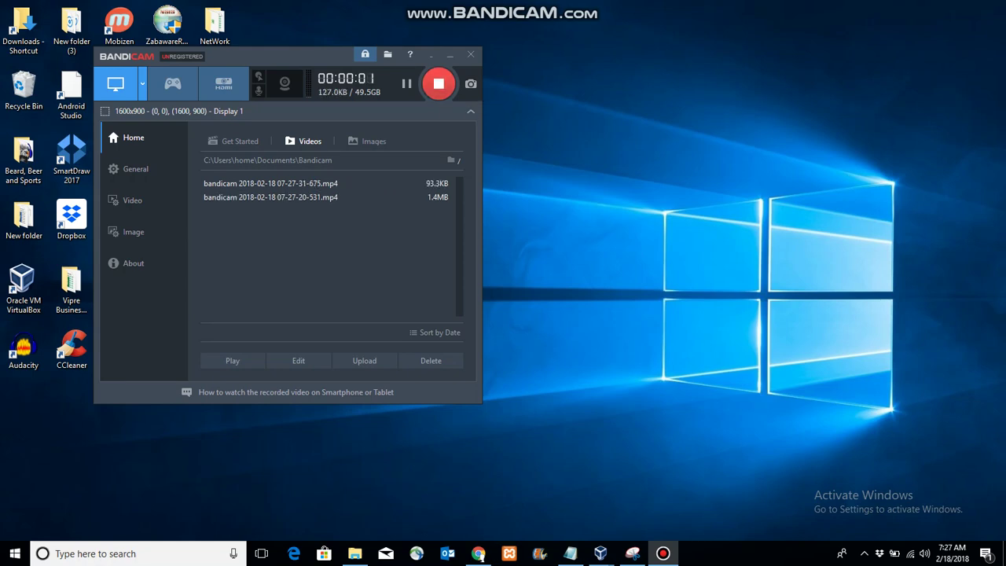
# - Switch to Qualys in Chrome and review the dashboard, the new scan types, the Scans tutorials and the option profiles
pyautogui.click(477, 554)
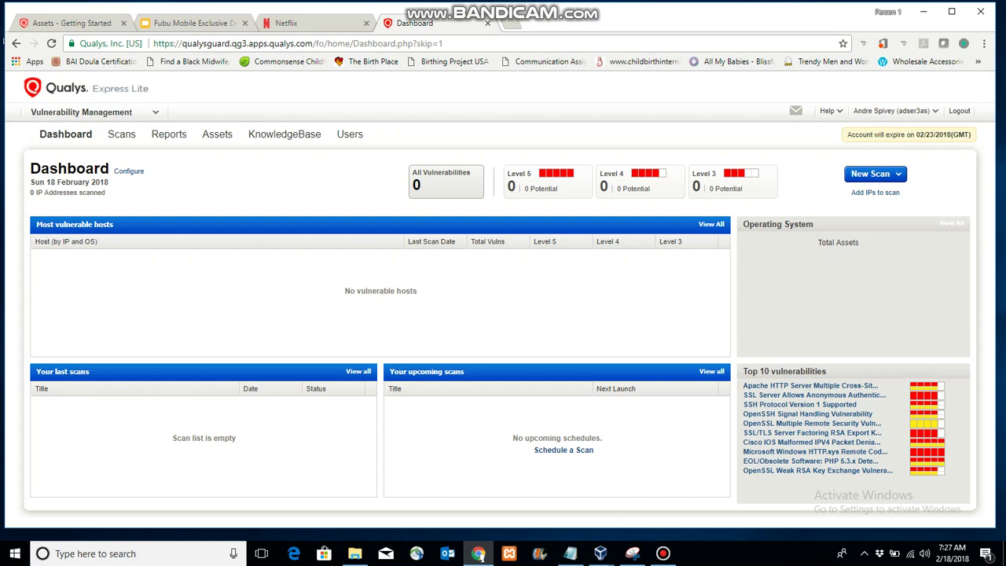
pyautogui.click(87, 112)
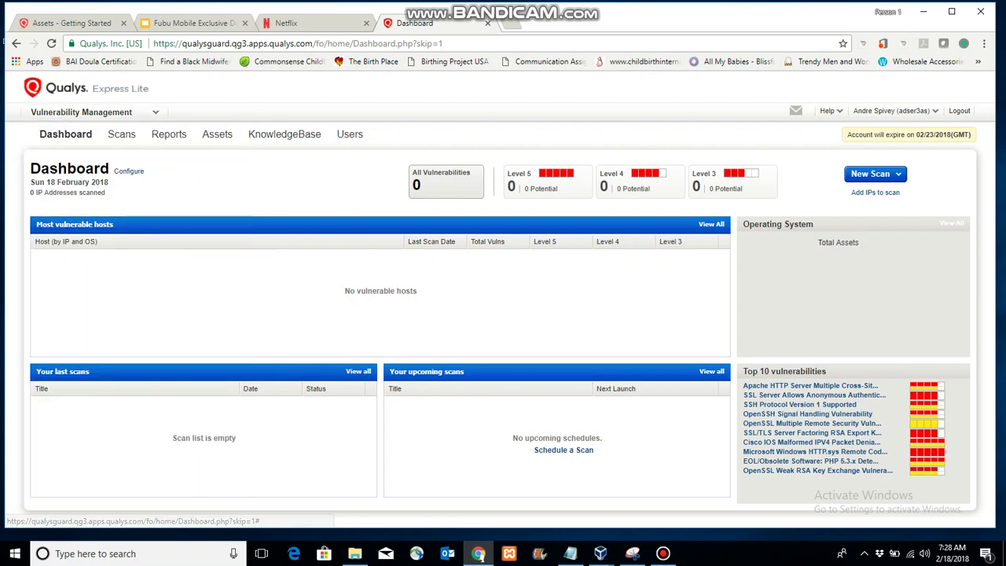
pyautogui.click(870, 174)
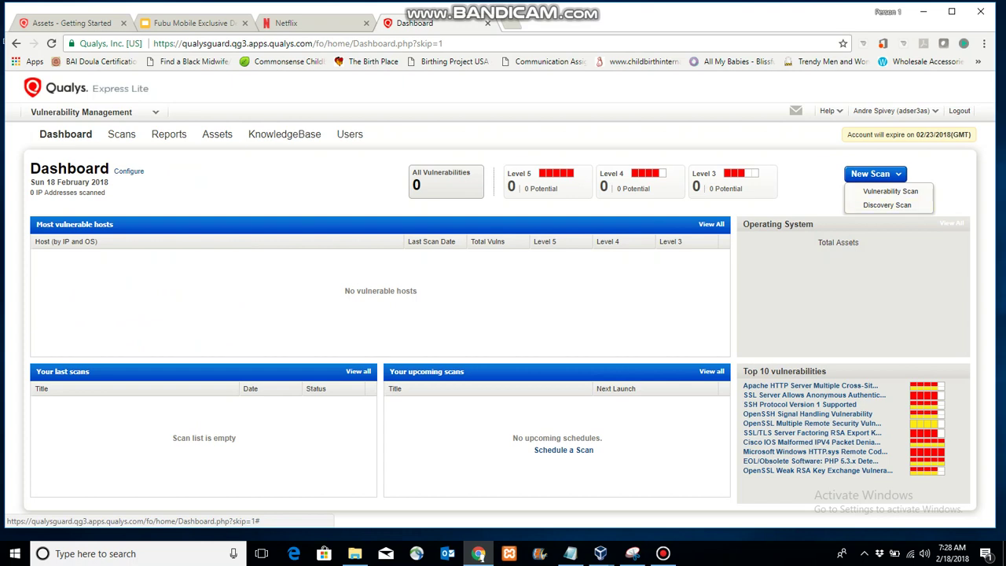
pyautogui.click(121, 133)
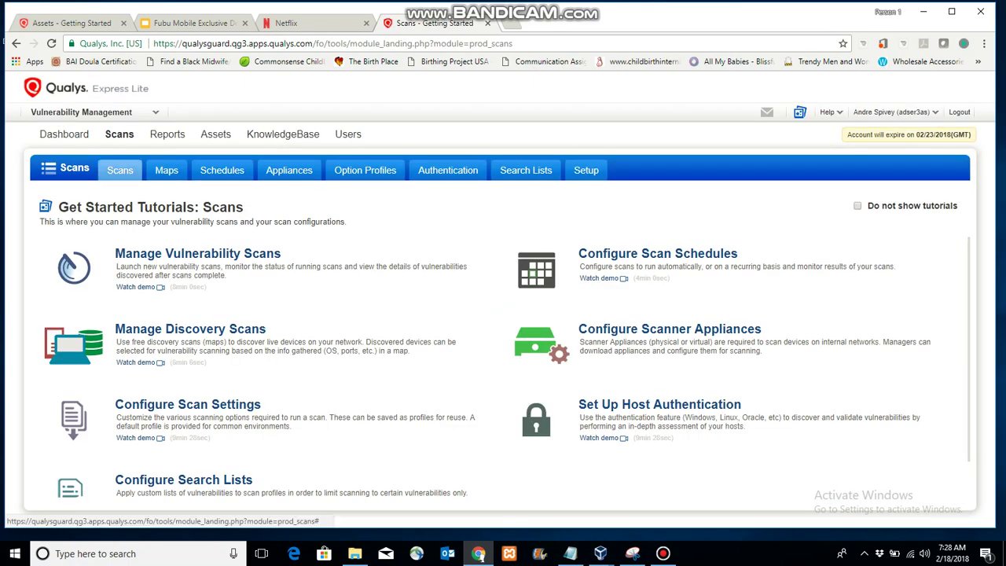
pyautogui.click(120, 169)
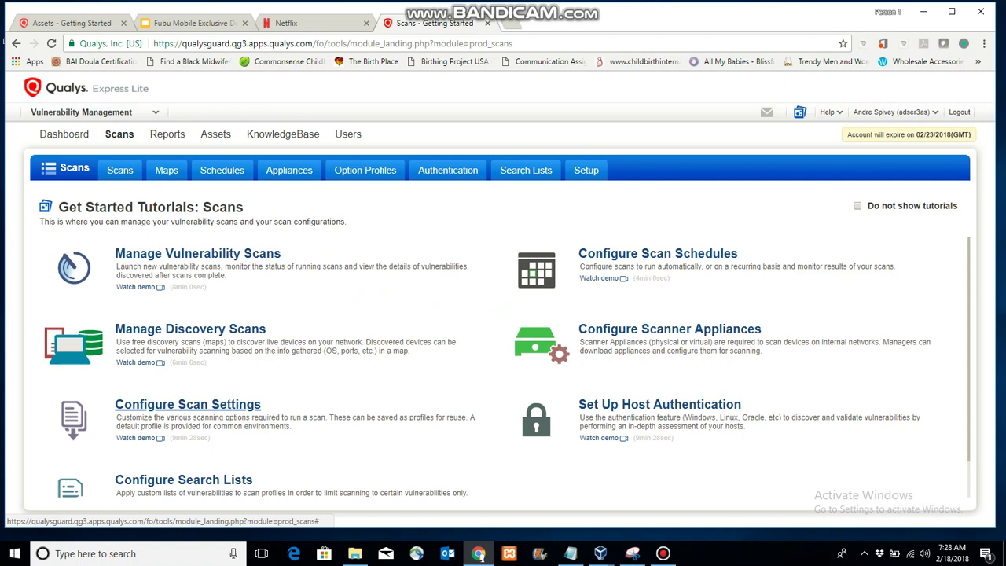
pyautogui.click(365, 169)
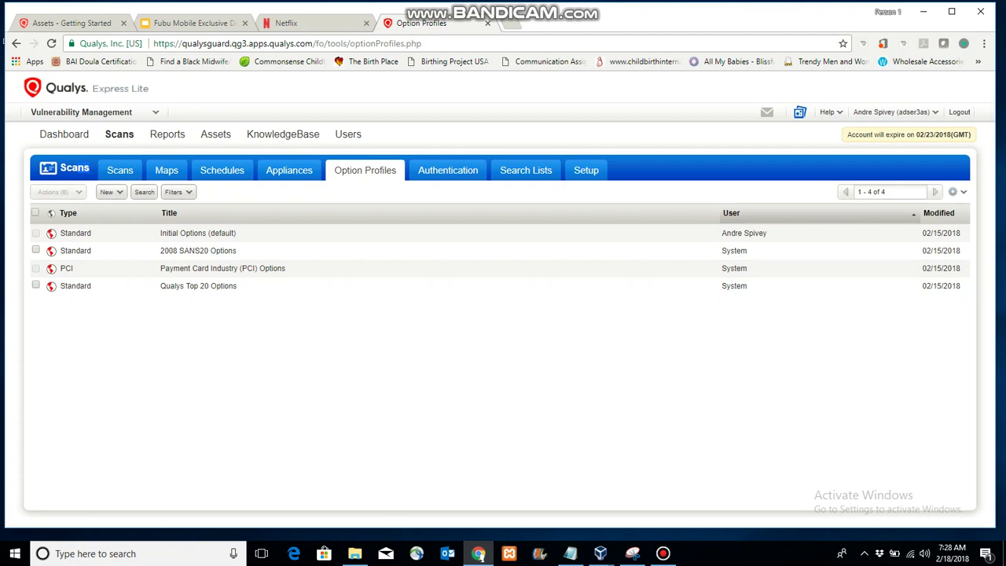
pyautogui.click(64, 134)
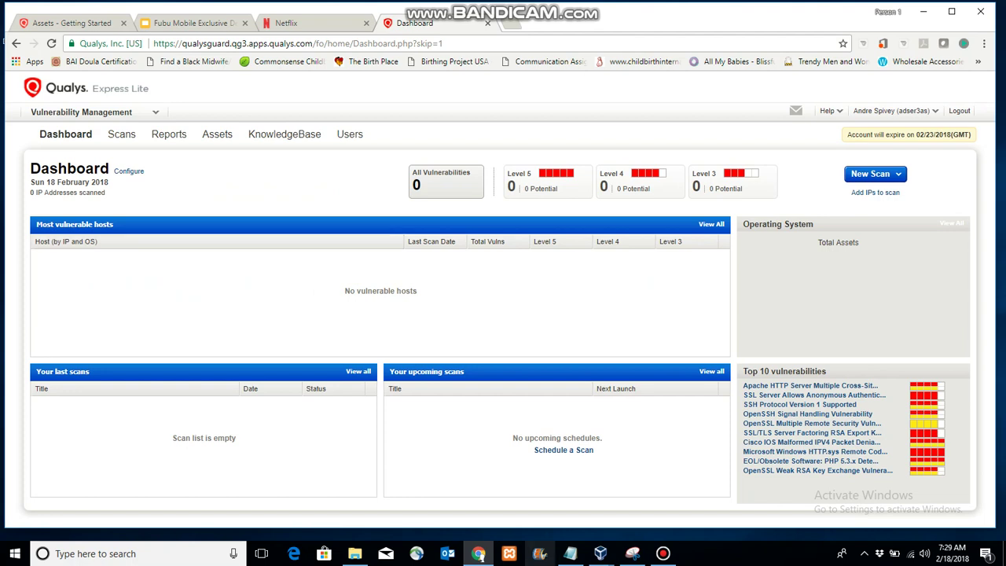
# - Switch to the Ubuntu Test virtual machine in VirtualBox to view its login screen, and return to Qualys
pyautogui.click(601, 553)
pyautogui.click(655, 495)
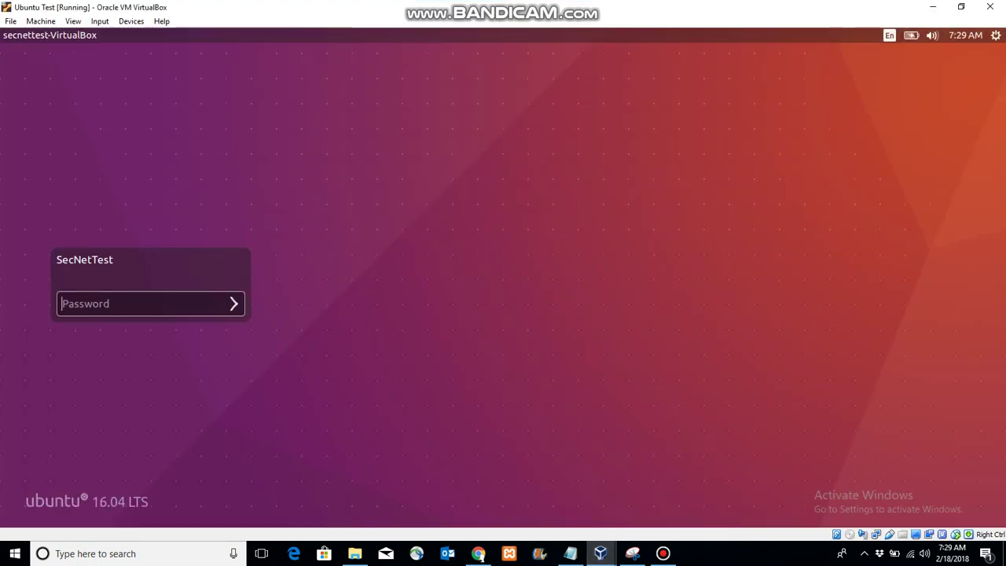
pyautogui.click(932, 7)
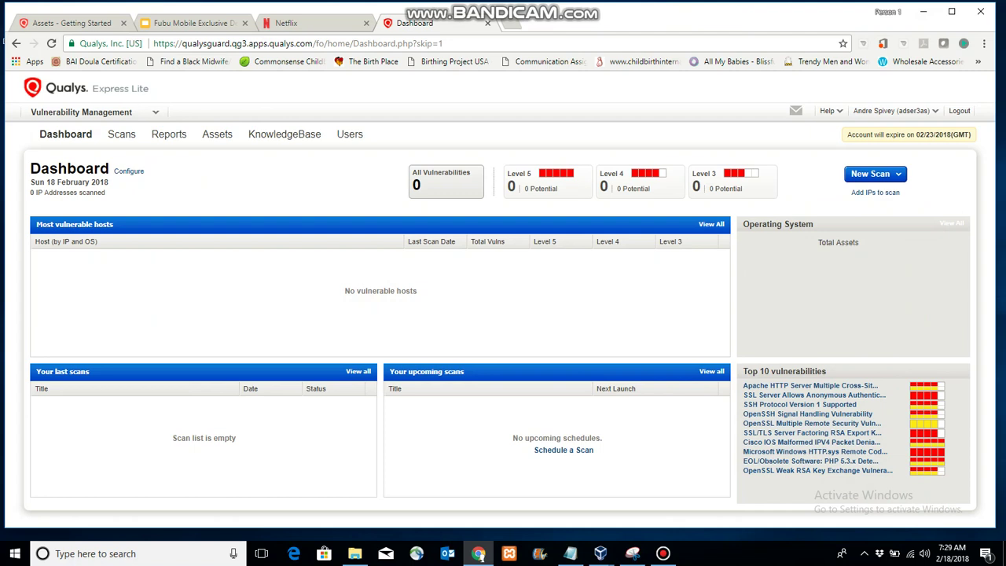
# - Examine the new scan types, the active Qualys modules and the Domains list among the assets
pyautogui.click(875, 174)
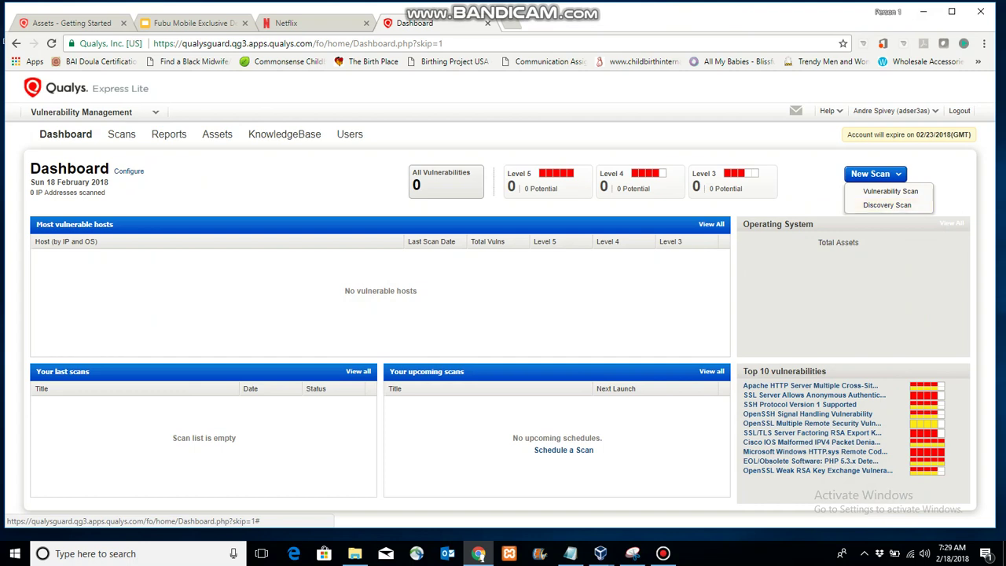
pyautogui.click(86, 111)
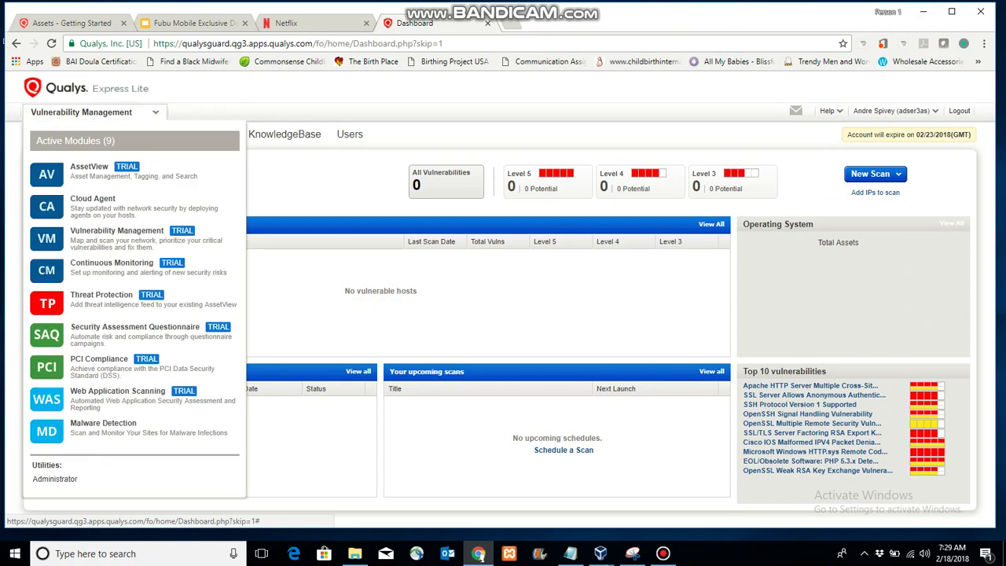
pyautogui.click(89, 166)
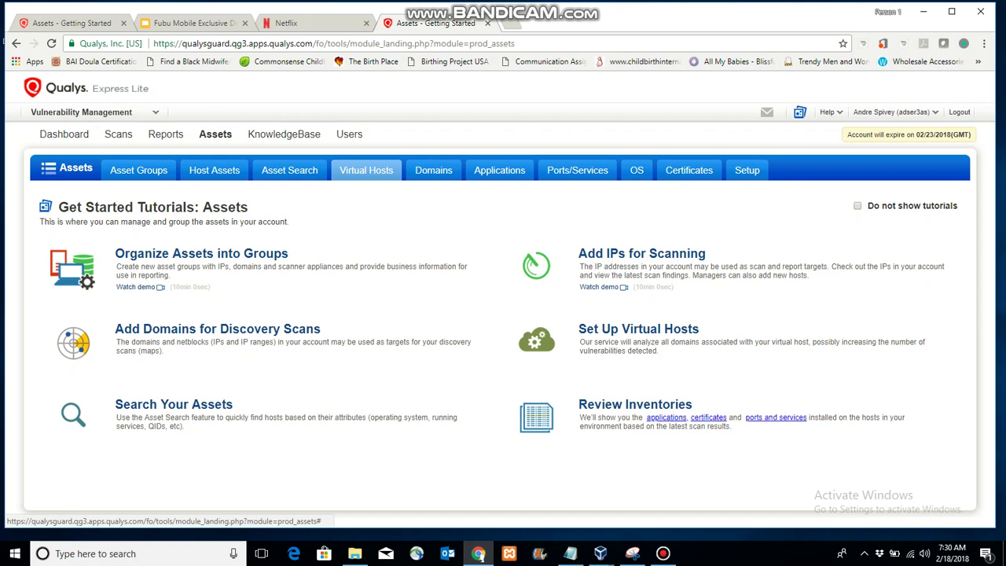
pyautogui.click(433, 170)
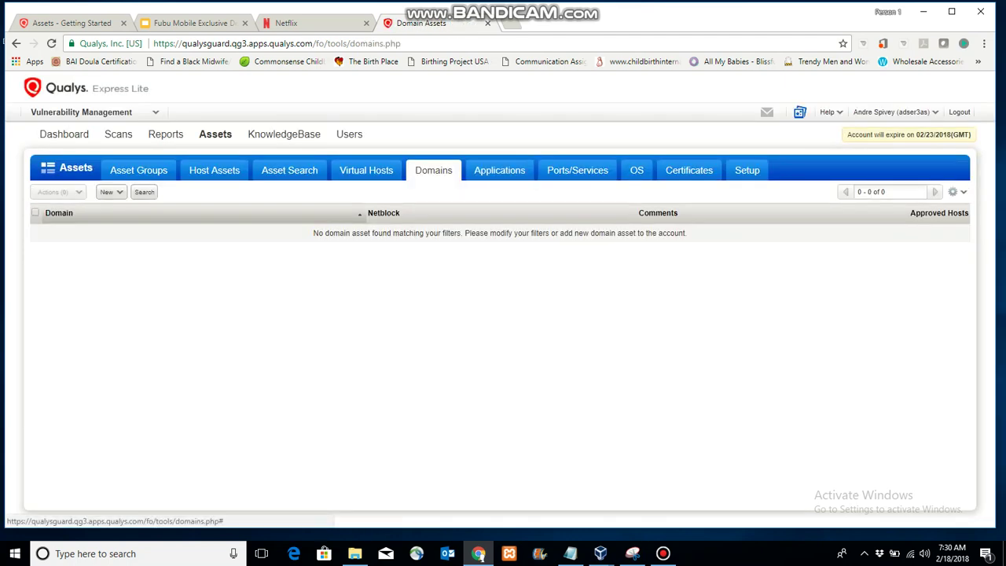
# - Open the vulnerability scans list and view the download formats offered for the scan history
pyautogui.click(118, 134)
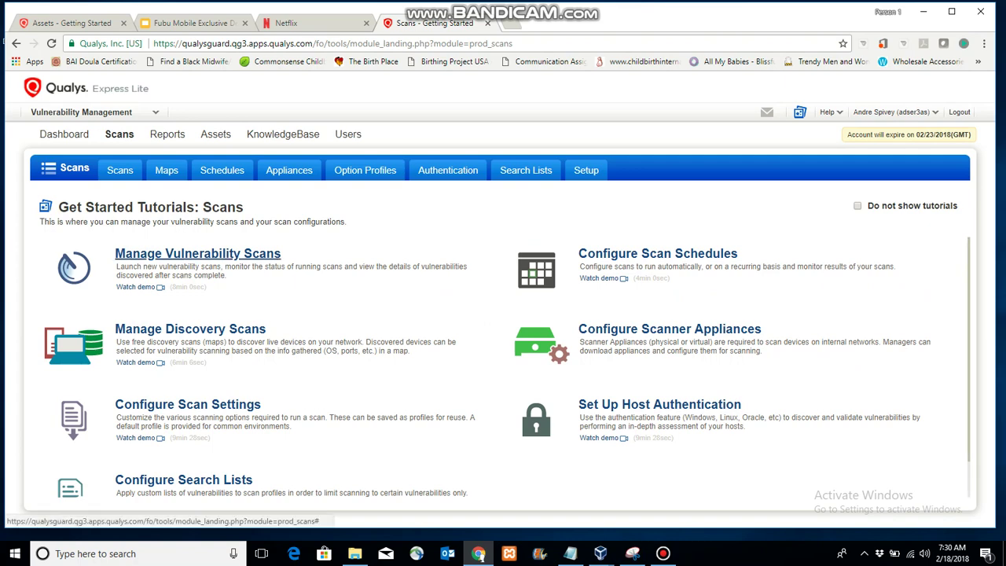
pyautogui.click(197, 253)
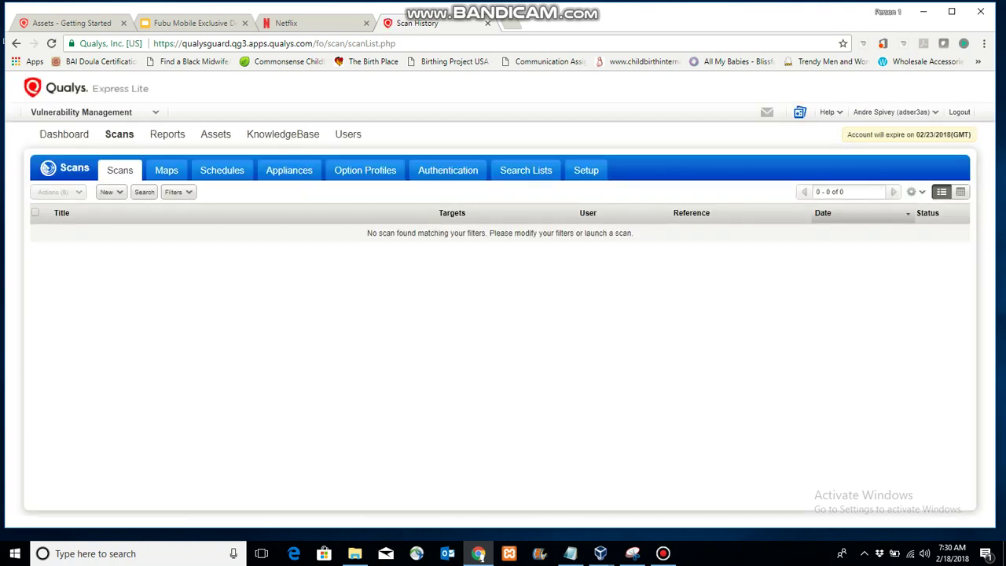
pyautogui.click(110, 192)
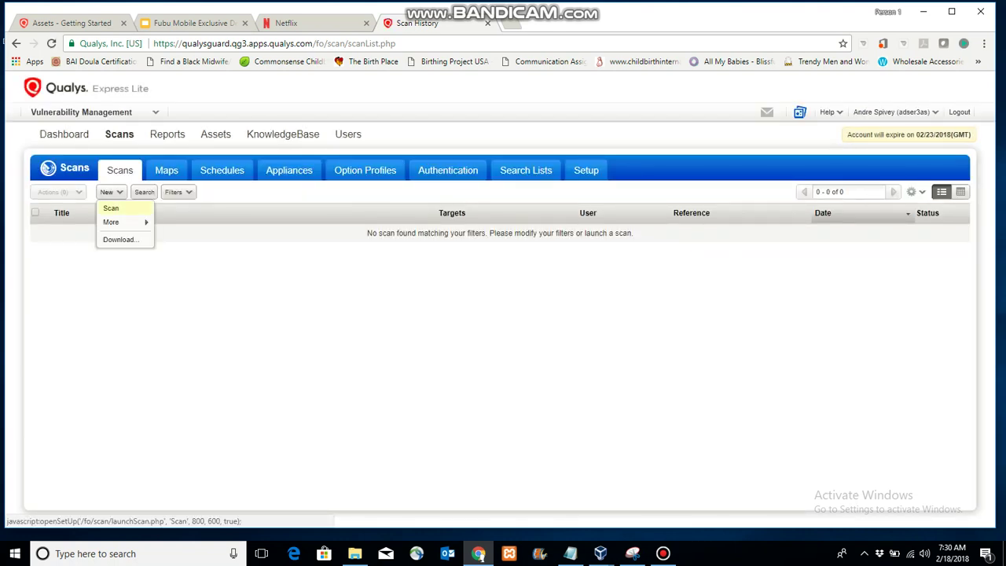
pyautogui.moveTo(118, 222)
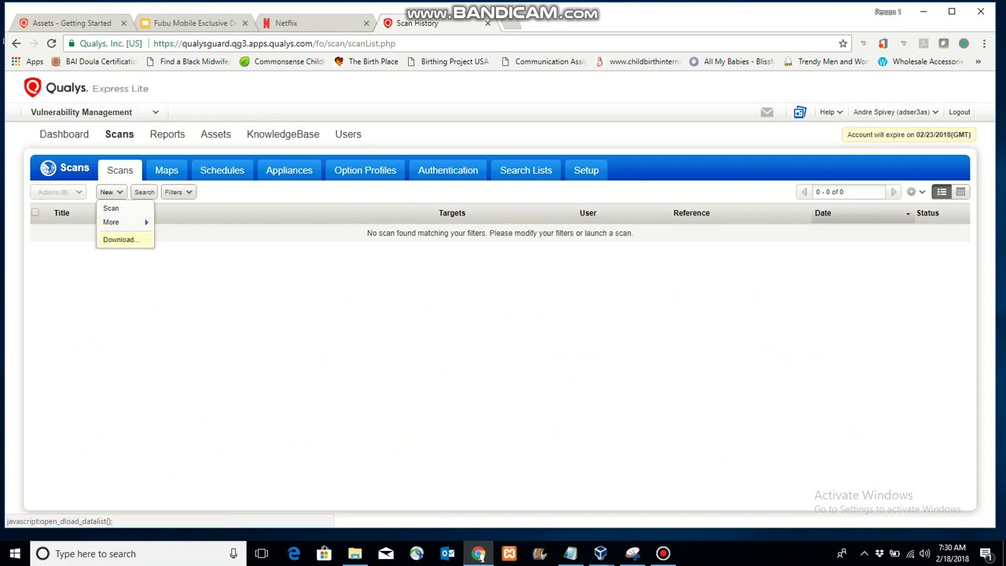
pyautogui.click(119, 239)
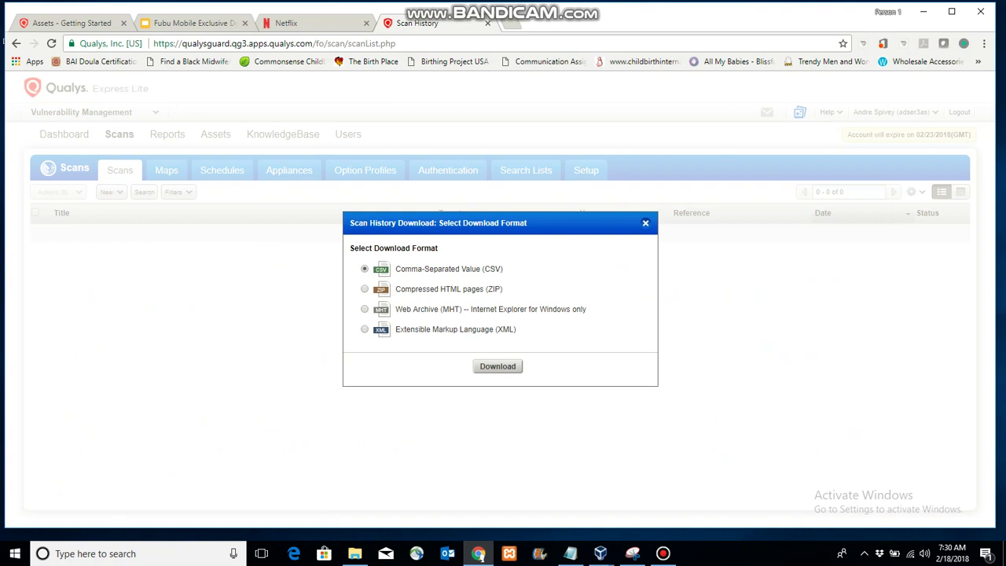
pyautogui.click(645, 223)
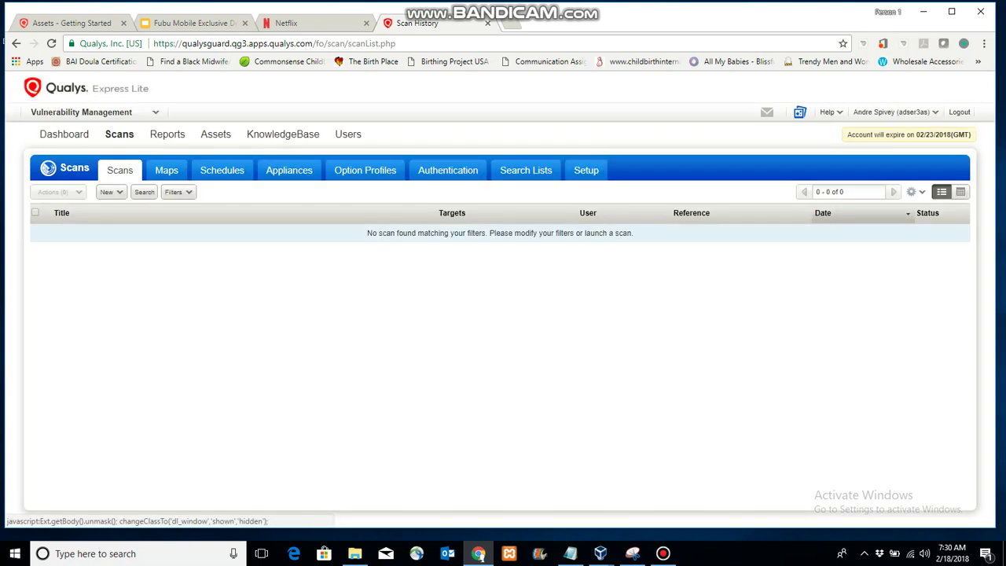
# - Open the launch form for a new vulnerability scan and move its window higher on the screen
pyautogui.click(110, 191)
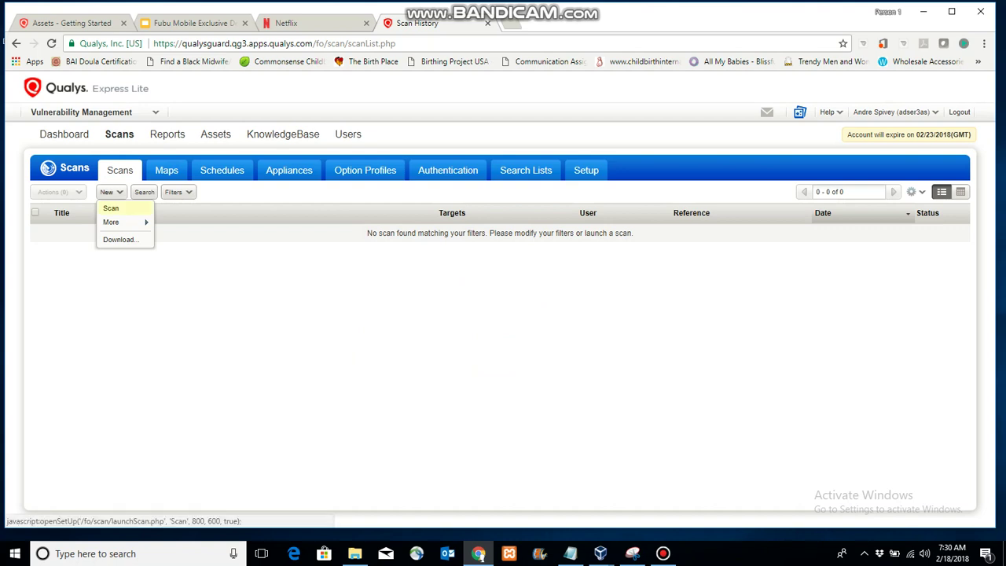
pyautogui.click(108, 206)
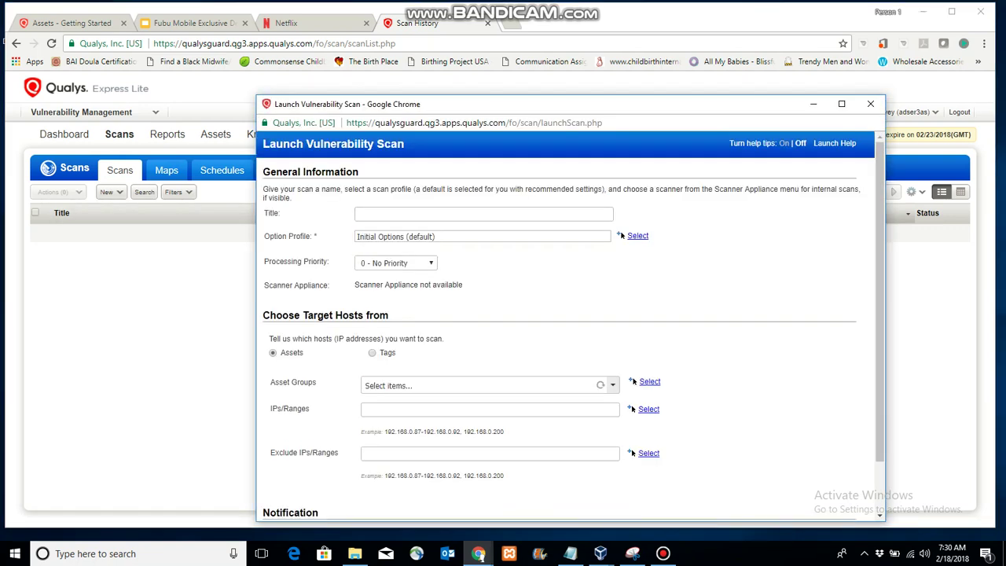
pyautogui.moveTo(471, 103); pyautogui.dragTo(425, 27)
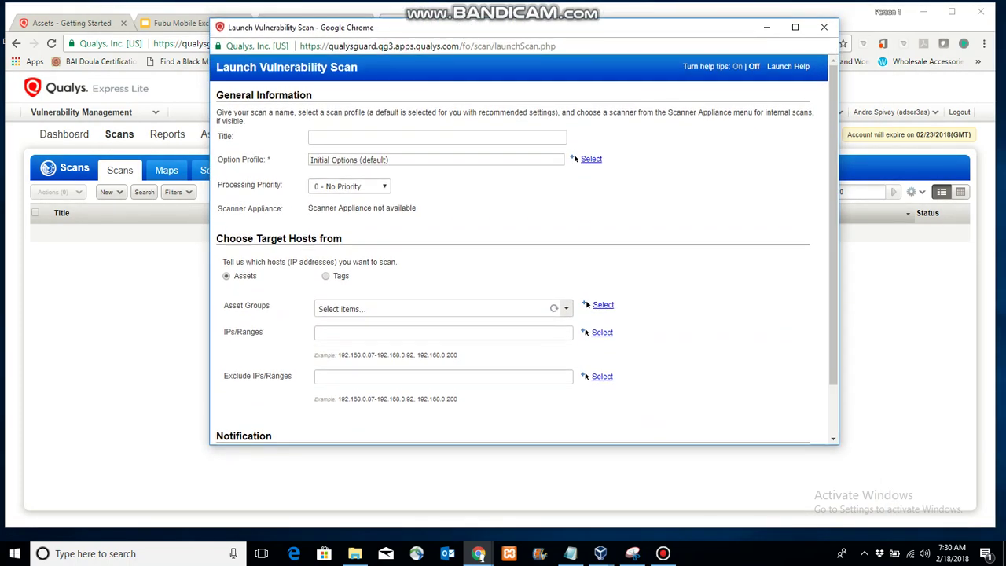
pyautogui.click(437, 137)
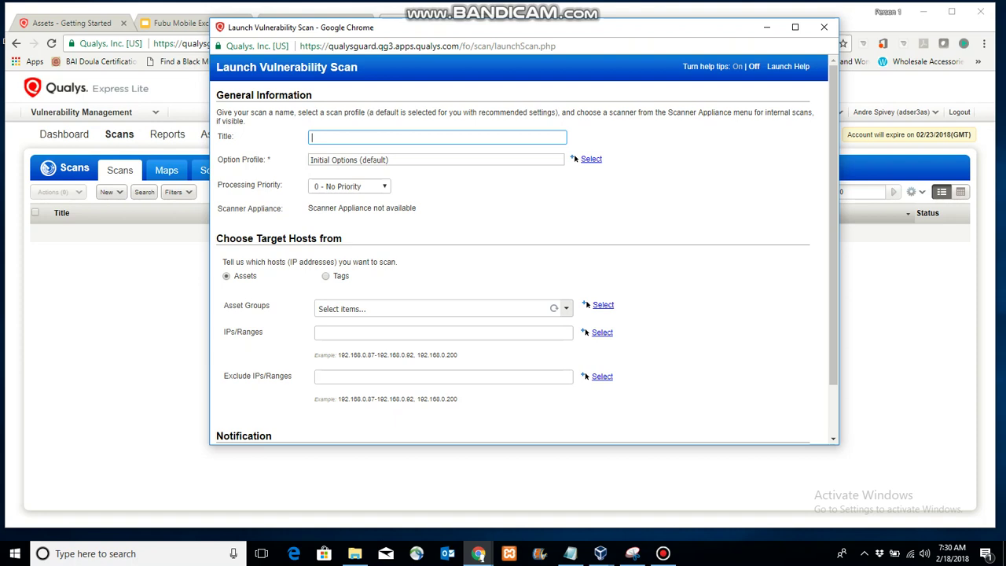
pyautogui.write('Ttest')
pyautogui.press('BackSpace')
pyautogui.press('BackSpace')
pyautogui.press('BackSpace')
pyautogui.press('BackSpace')
pyautogui.press('BackSpace')
pyautogui.click(566, 308)
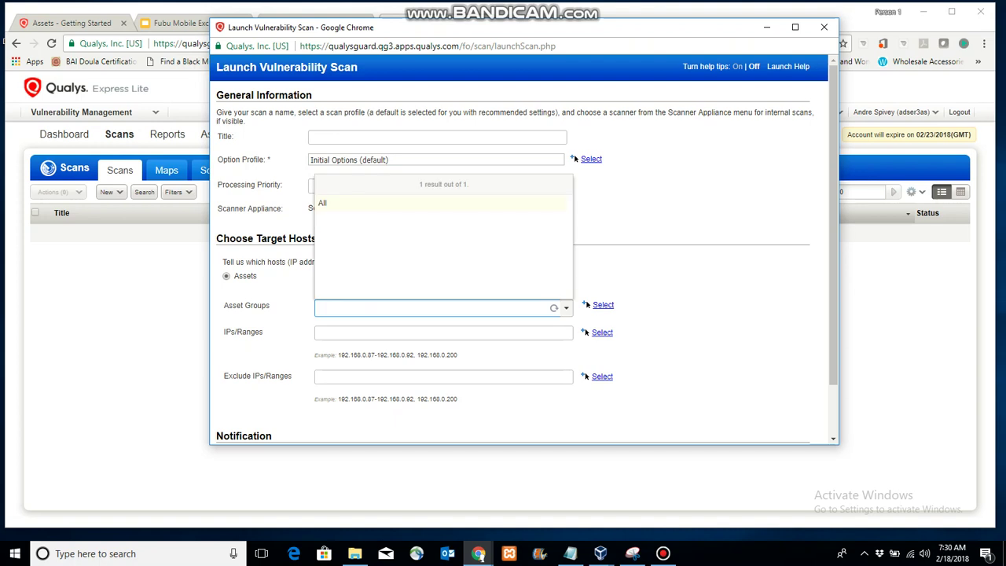
pyautogui.press('Escape')
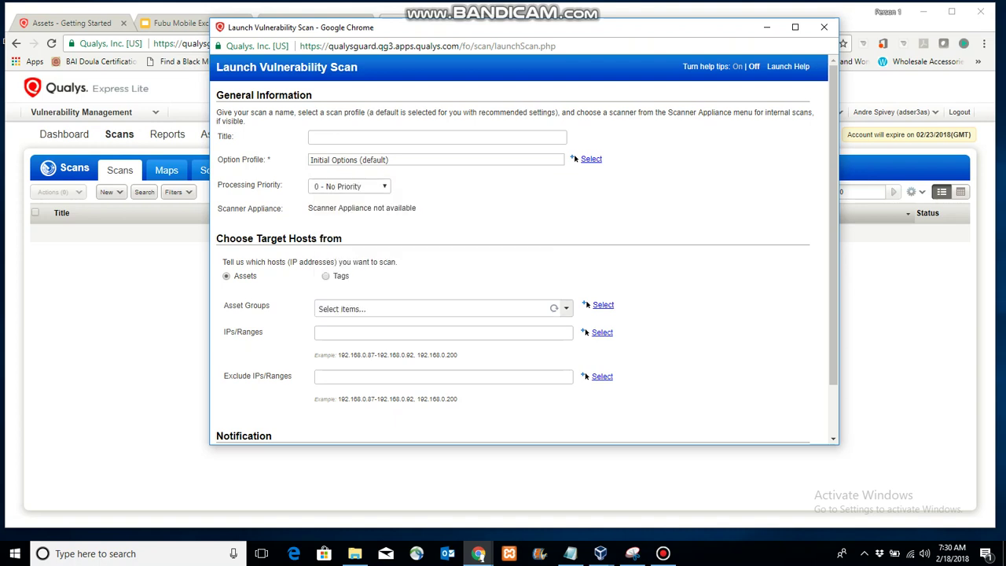
# - Title the new vulnerability scan "Test"
pyautogui.click(313, 136)
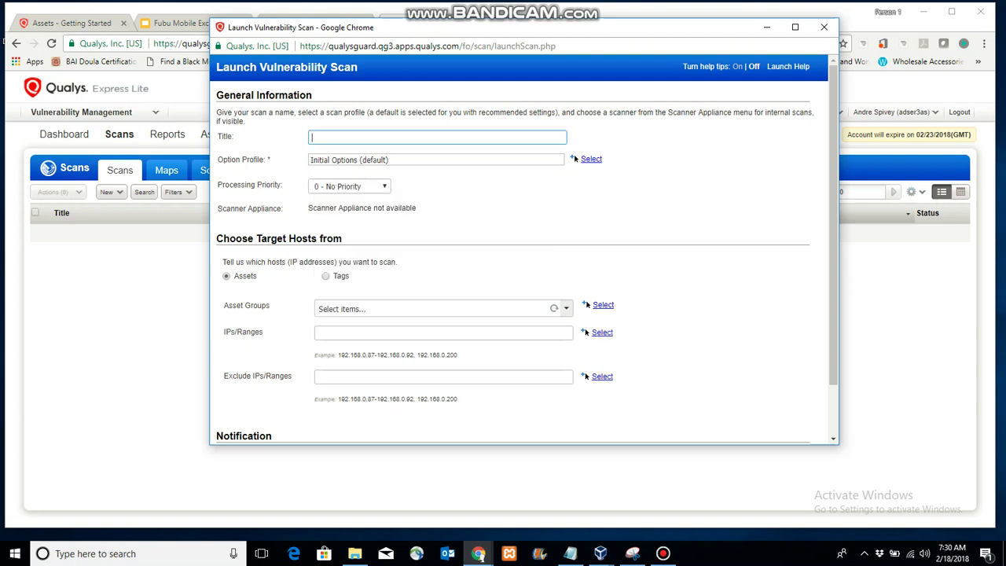
pyautogui.write('Test')
pyautogui.click(319, 309)
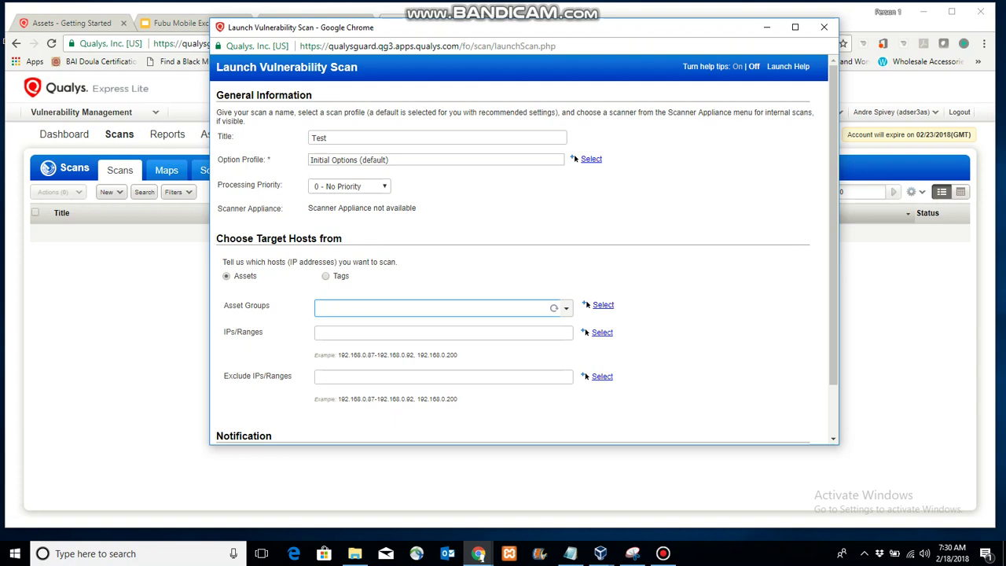
# - Enter 10.2.0.15 as the scan's target IP address
pyautogui.click(318, 333)
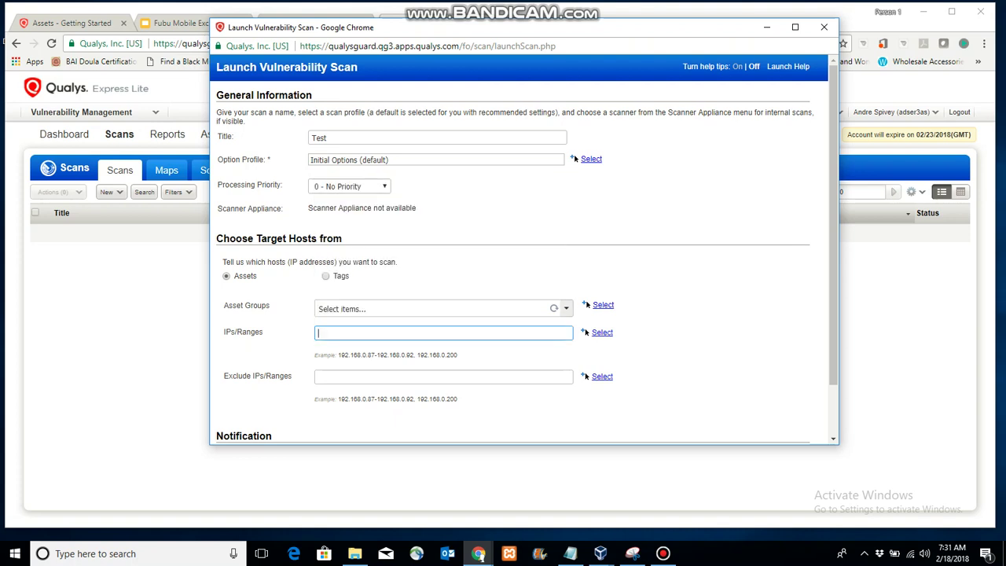
pyautogui.write('10.2.0.15')
pyautogui.scroll(-1, 519, 251)
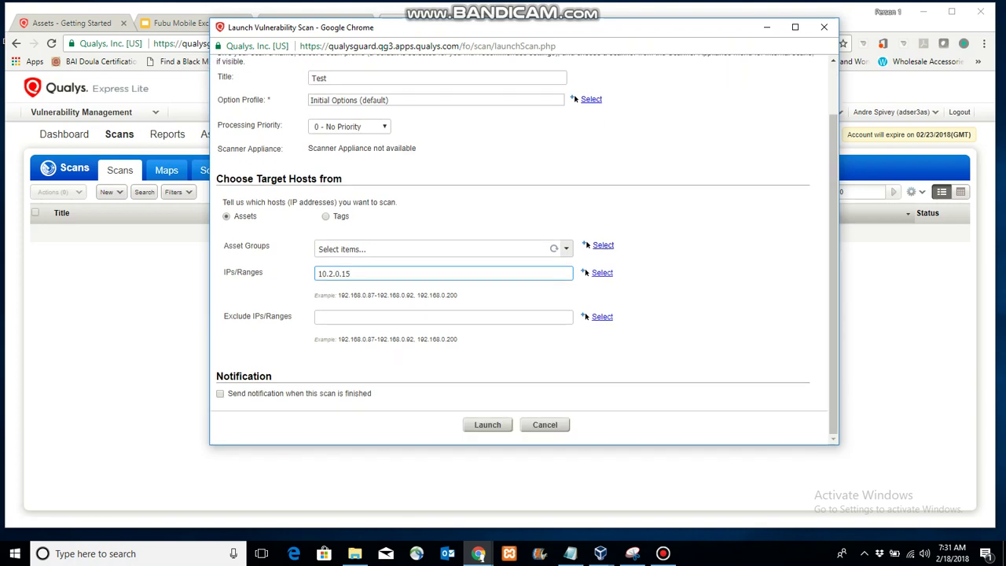
# - Set the scan's target IP address to 192.168.0.100 and submit the scan for launch
pyautogui.hotkey('ctrl', 'a')
pyautogui.click(351, 274)
pyautogui.hotkey('ctrl', 'a')
pyautogui.write('192.168.0.100')
pyautogui.press('Return')
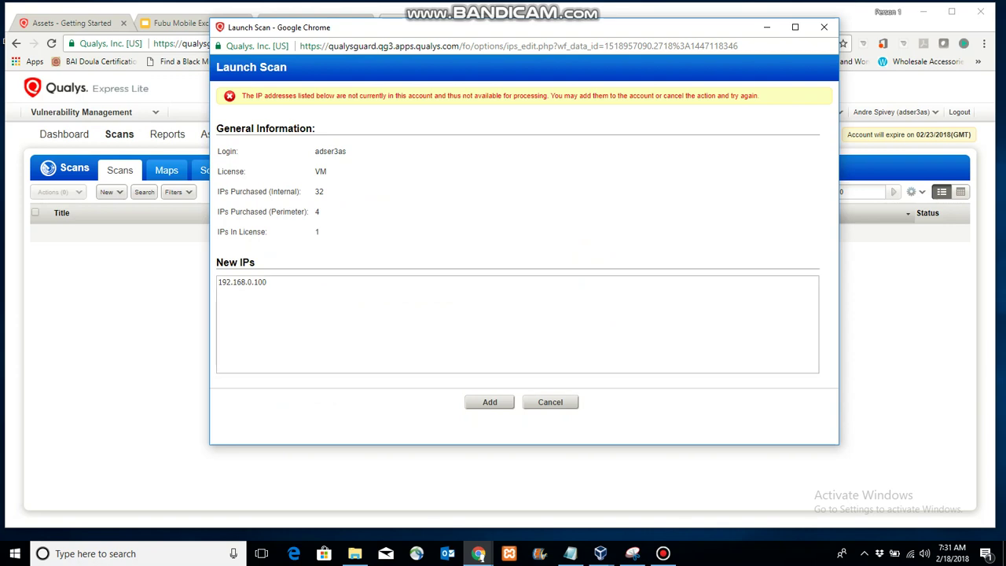
# - Add 192.168.0.100 to the account's IPs and confirm permission to scan, continuing the launch as originally requested
pyautogui.click(489, 402)
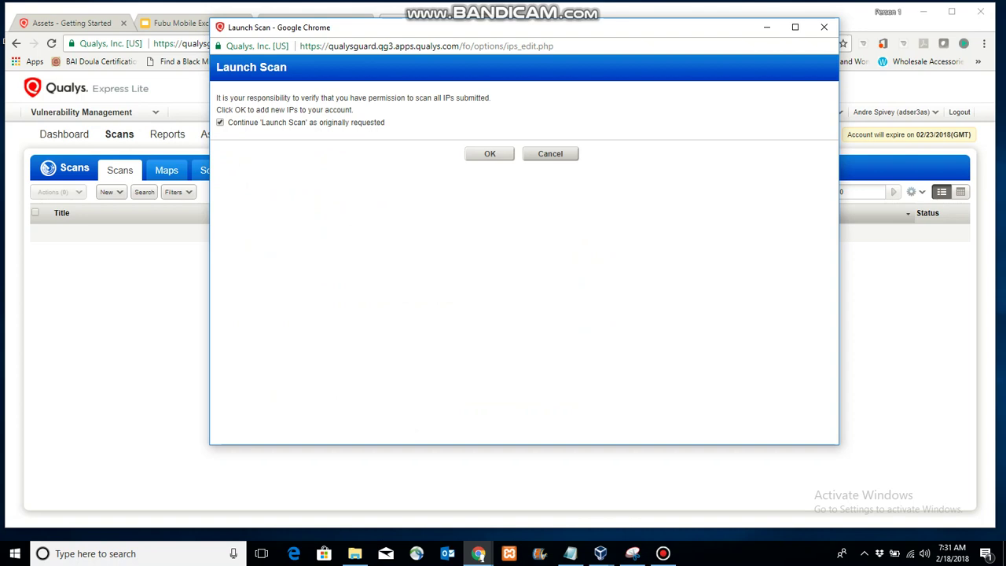
pyautogui.click(490, 153)
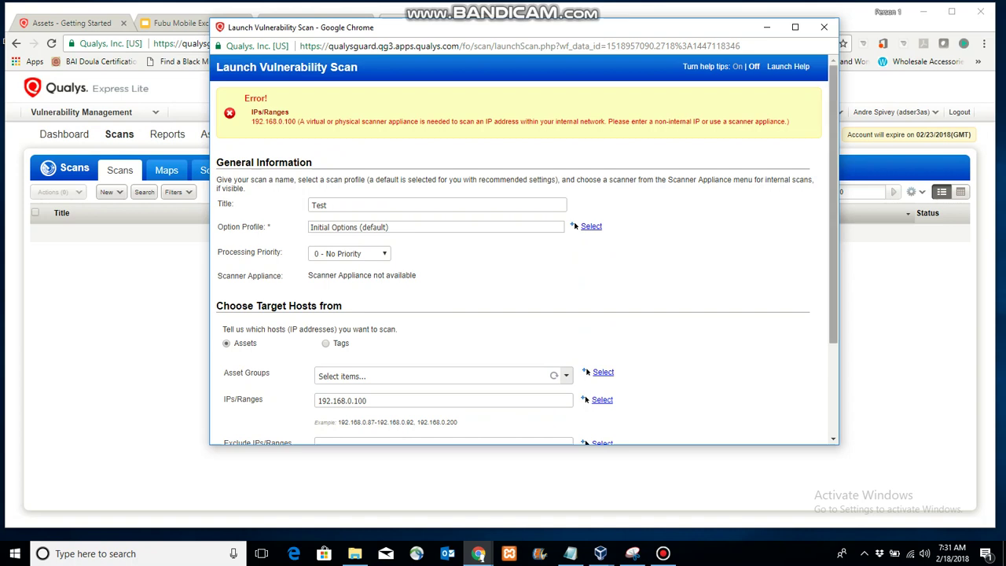
# - Review the rest of the scan form and close its window without launching the scan
pyautogui.scroll(-3, 519, 275)
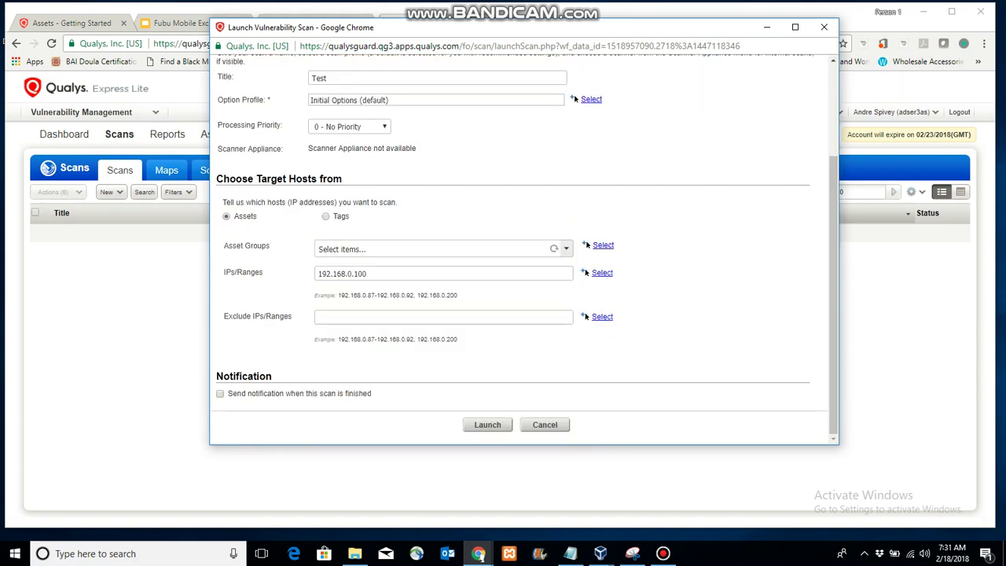
pyautogui.moveTo(839, 255); pyautogui.dragTo(822, 256)
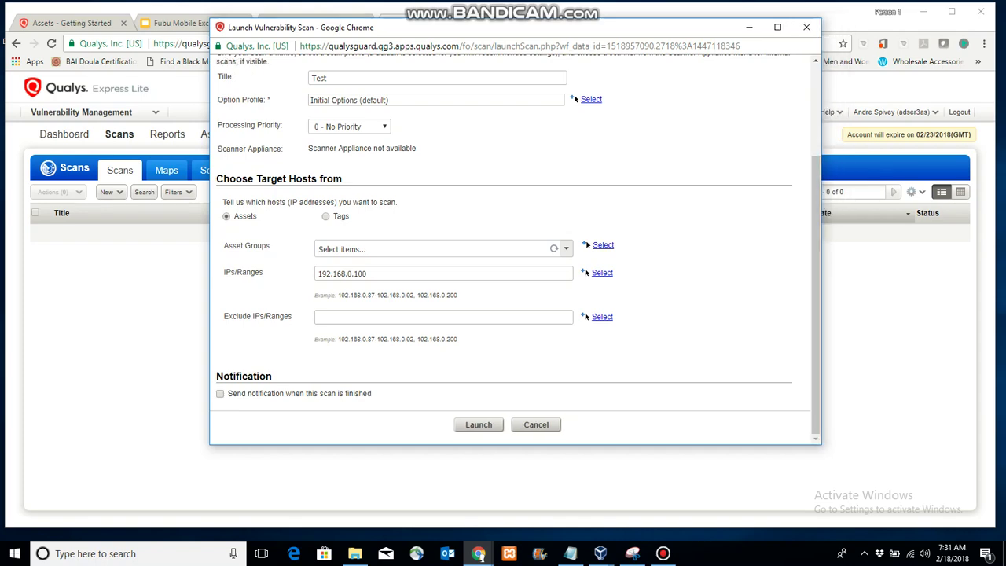
pyautogui.click(808, 28)
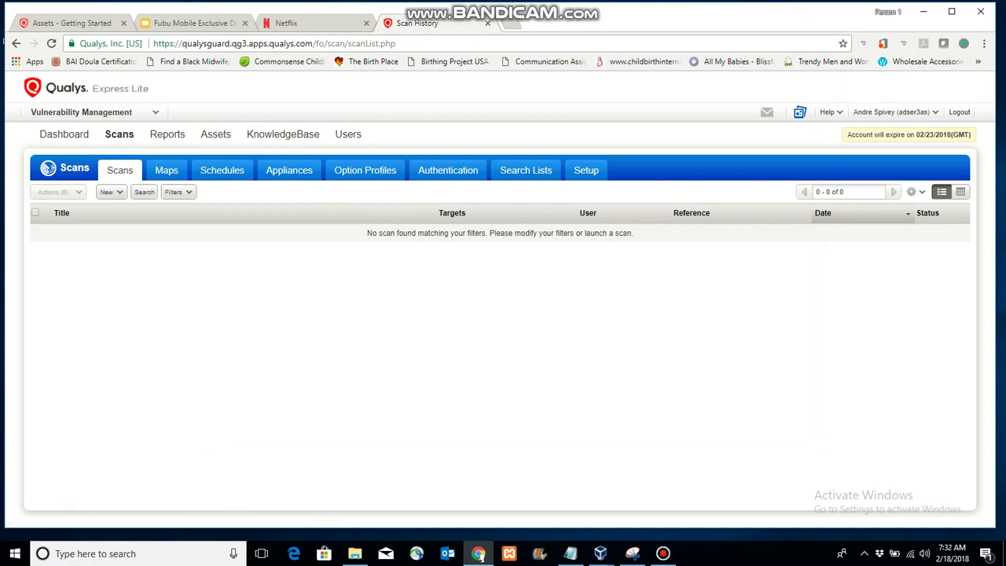
# - Look through the dashboard and the scan setup, search lists, authentication, option profiles and scanner appliances pages
pyautogui.click(64, 134)
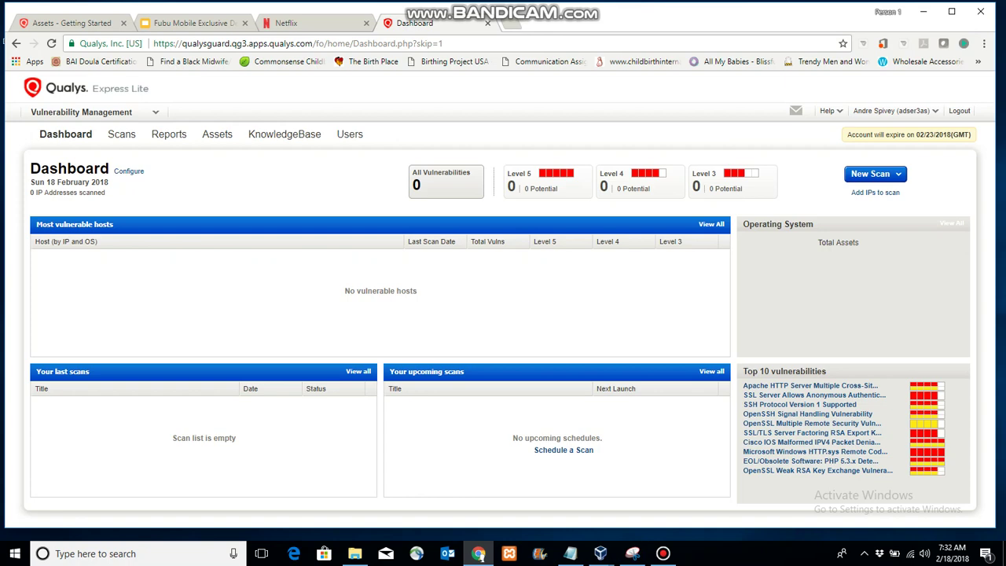
pyautogui.click(121, 134)
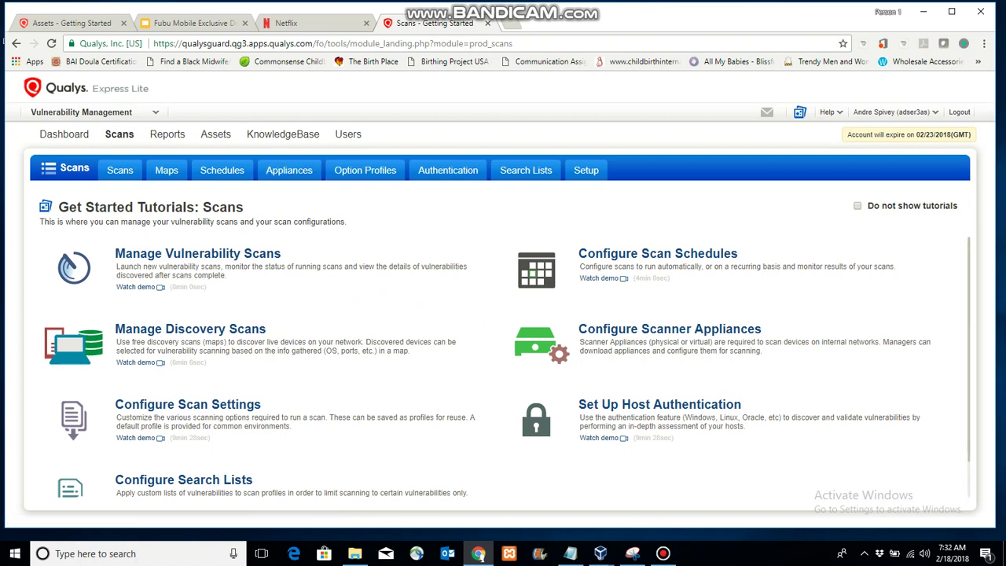
pyautogui.click(585, 169)
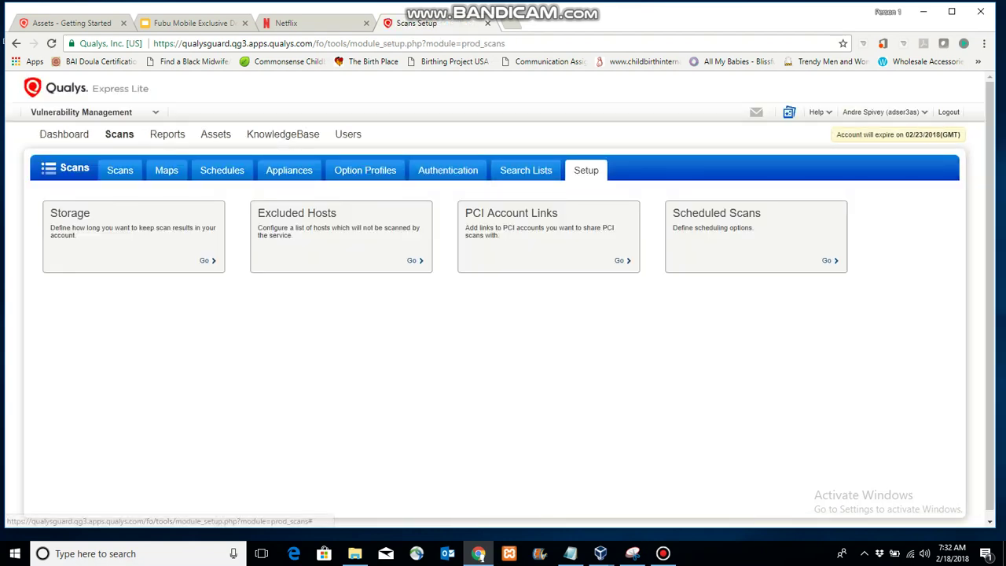
pyautogui.click(525, 170)
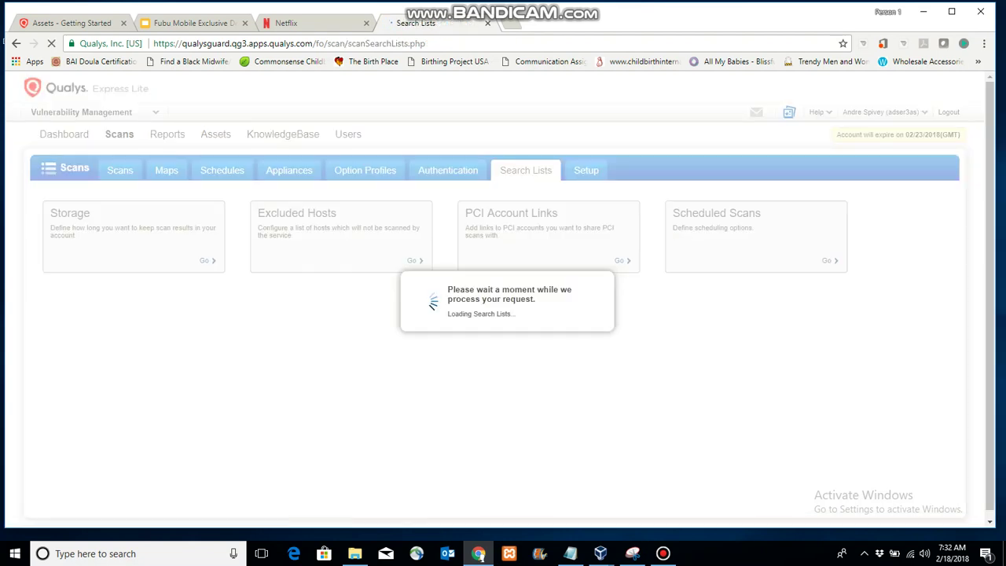
pyautogui.click(447, 170)
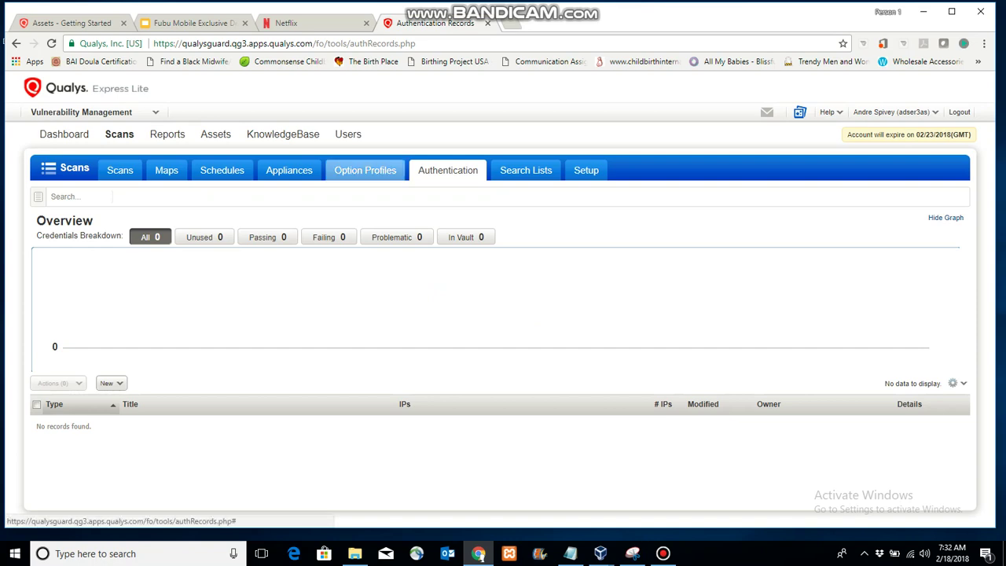
pyautogui.click(364, 170)
pyautogui.click(289, 170)
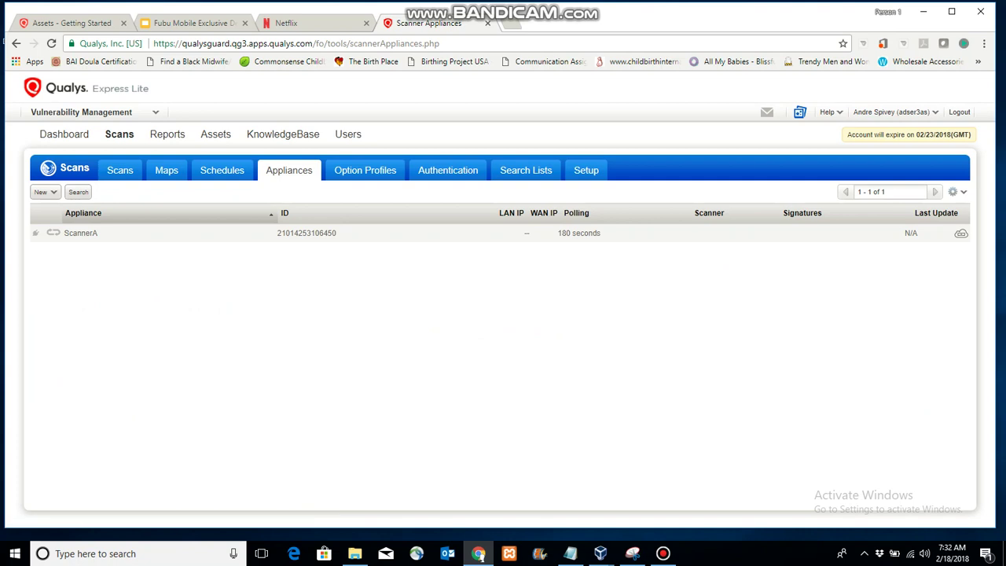
# - Preview the ScannerA appliance and open its info
pyautogui.click(511, 233)
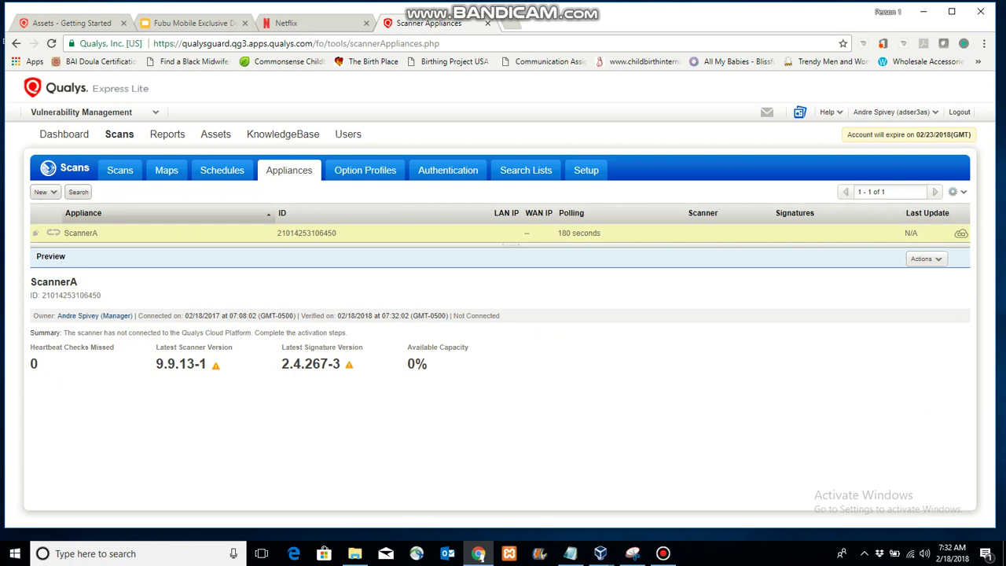
pyautogui.click(926, 258)
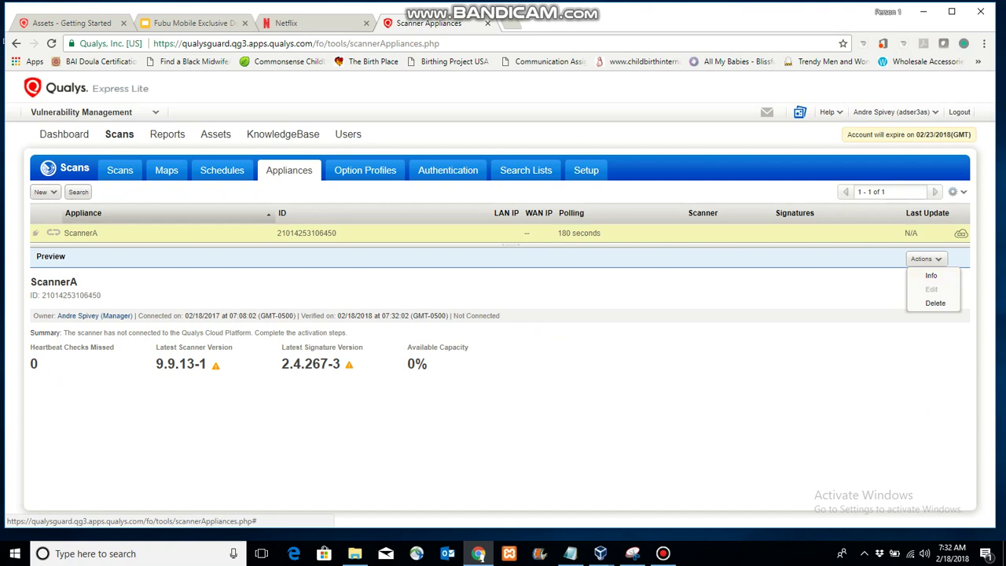
pyautogui.click(931, 275)
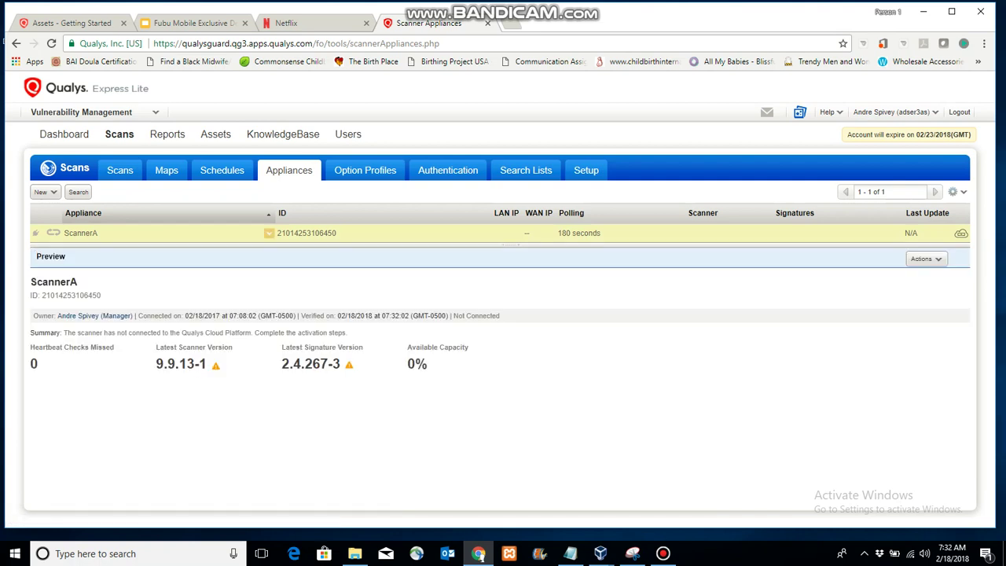
# - Delete the ScannerA virtual scanner appliance and confirm the deletion
pyautogui.click(269, 232)
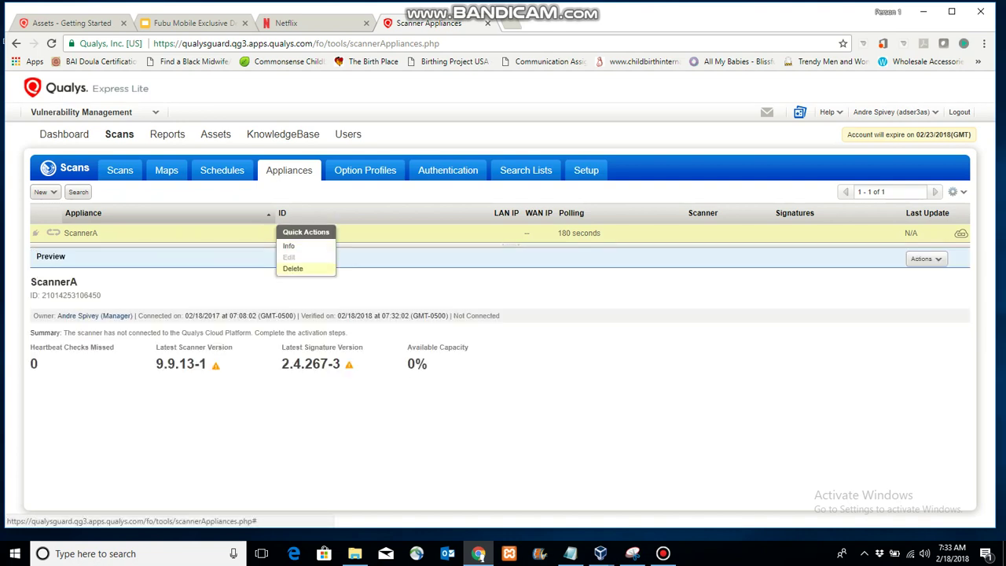
pyautogui.click(292, 268)
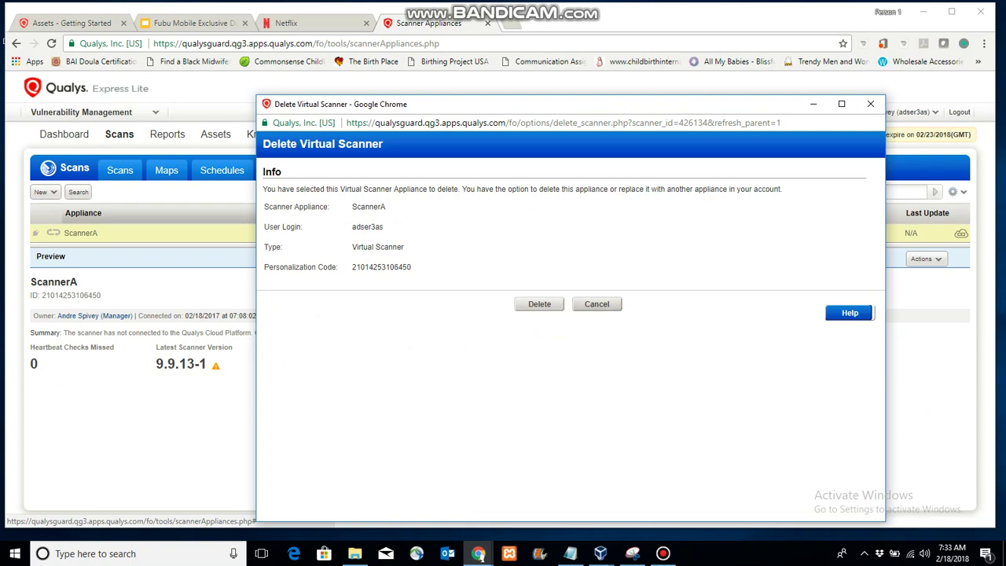
pyautogui.press('Return')
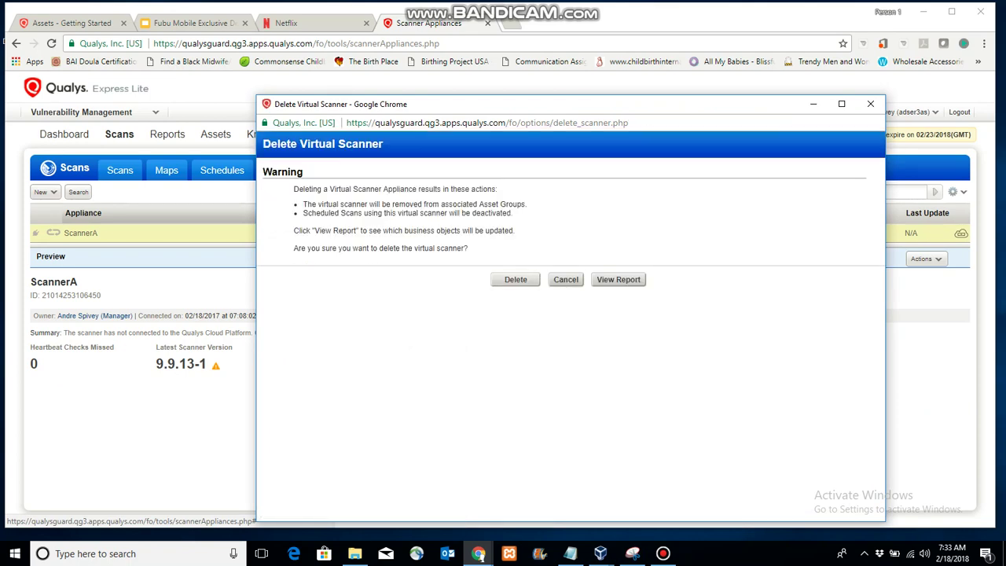
pyautogui.press('Return')
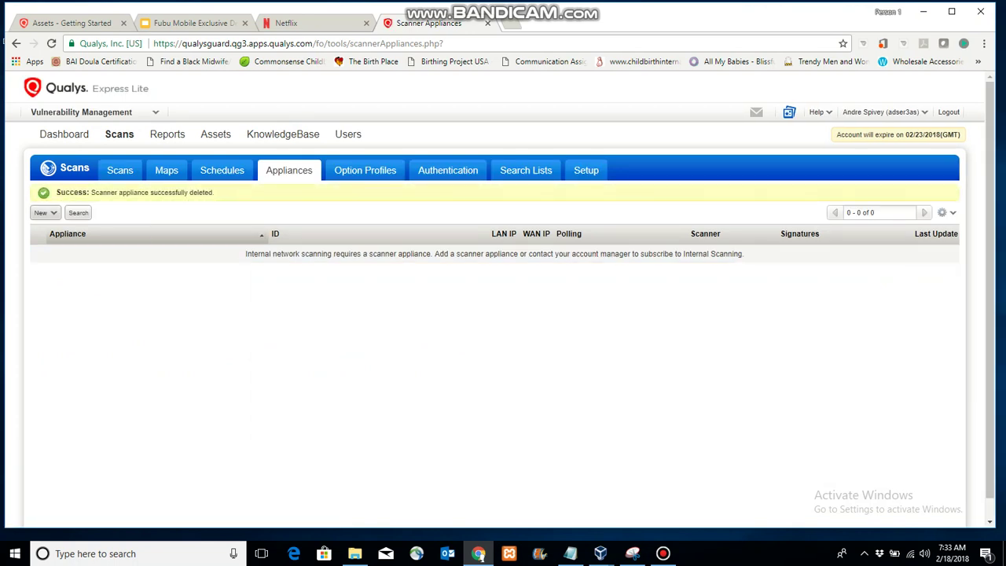
# - Add a virtual scanner through the image-only download option, naming it TestScanner and choosing Google Cloud Platform as its virtualization platform
pyautogui.click(43, 213)
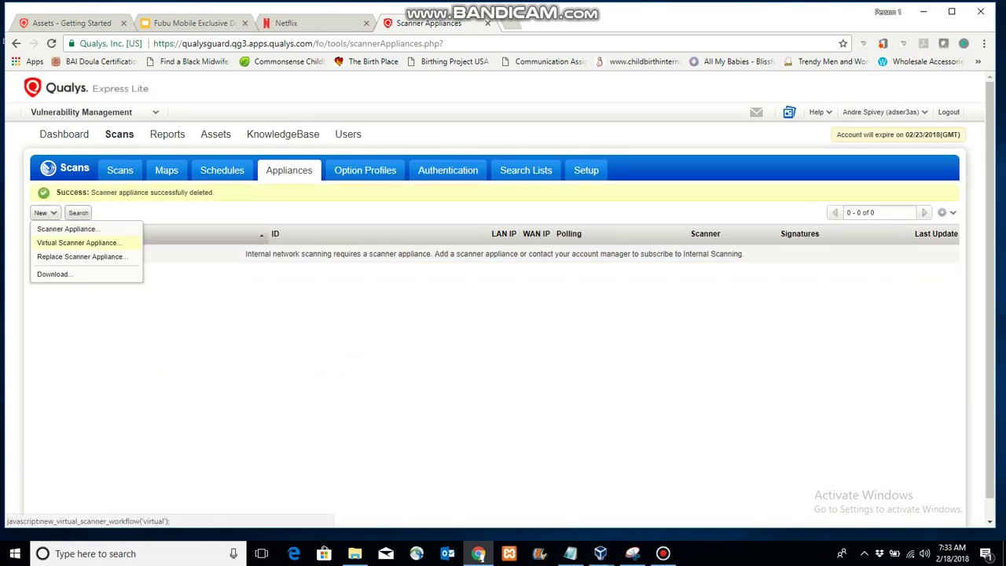
pyautogui.click(78, 242)
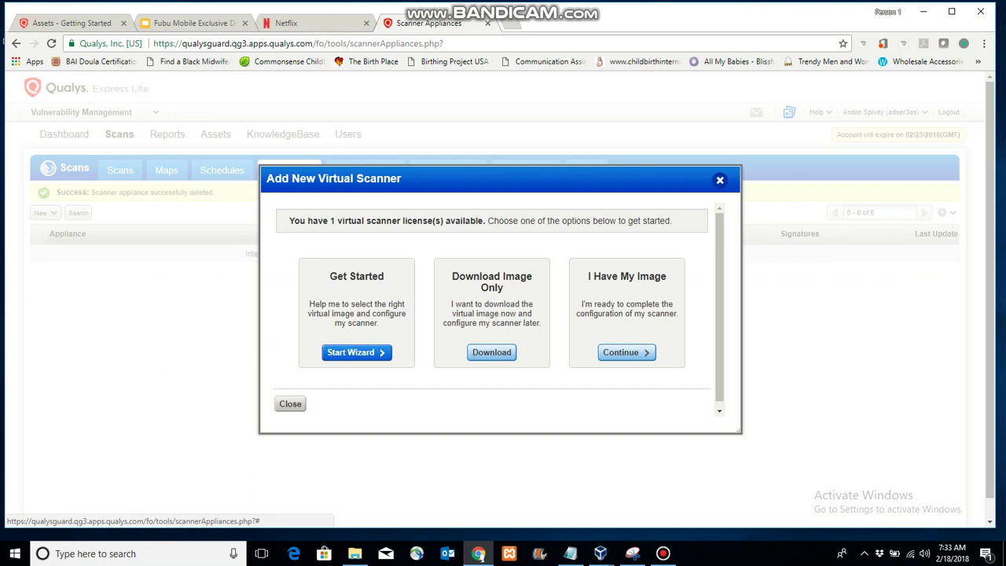
pyautogui.click(491, 352)
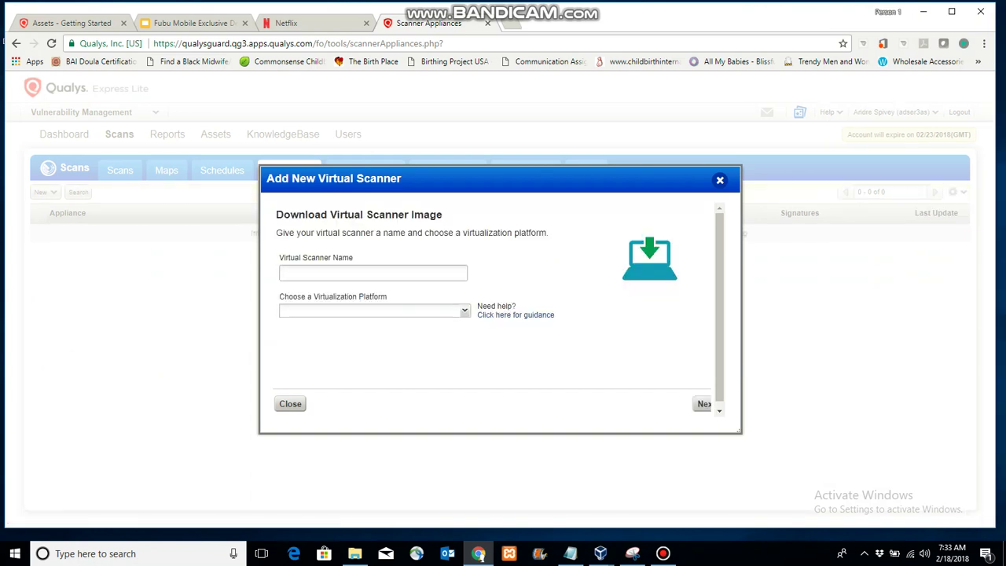
pyautogui.write('Te')
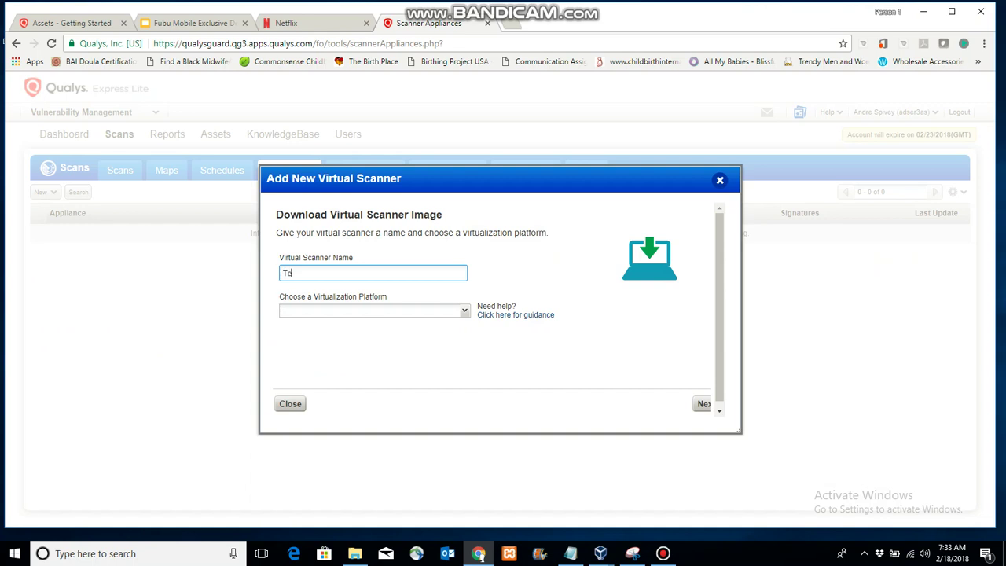
pyautogui.write('stScanner')
pyautogui.click(465, 310)
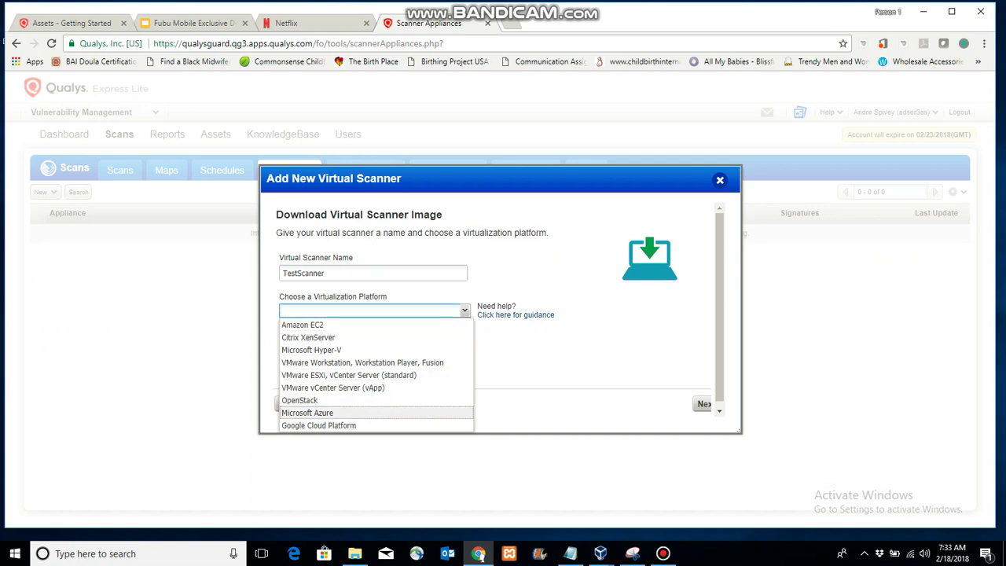
pyautogui.click(319, 425)
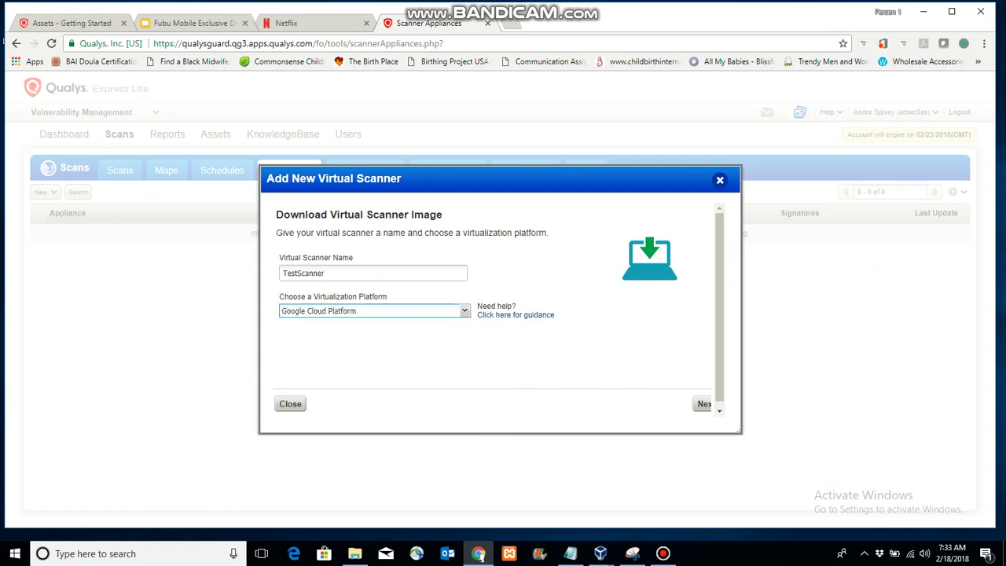
pyautogui.click(702, 403)
pyautogui.press('Return')
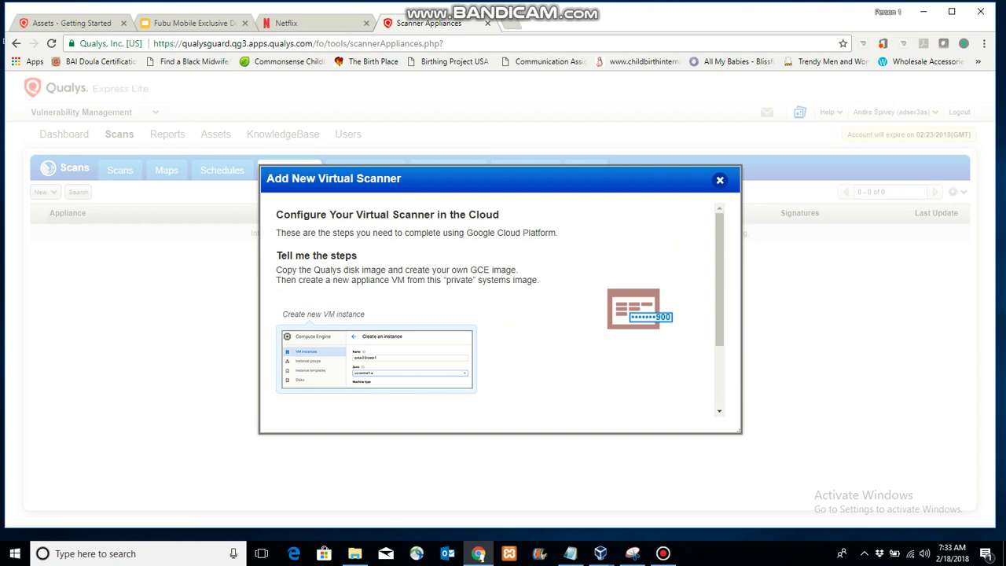
# - Continue past the cloud configuration instructions to TestScanner's activation page and bring its full personalization code section into view
pyautogui.scroll(-3, 495, 307)
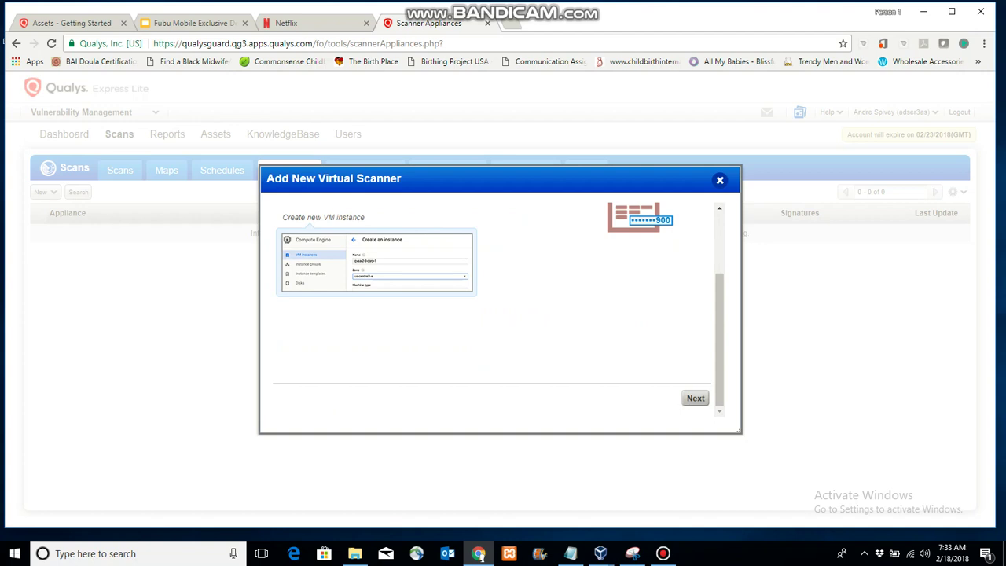
pyautogui.press('Return')
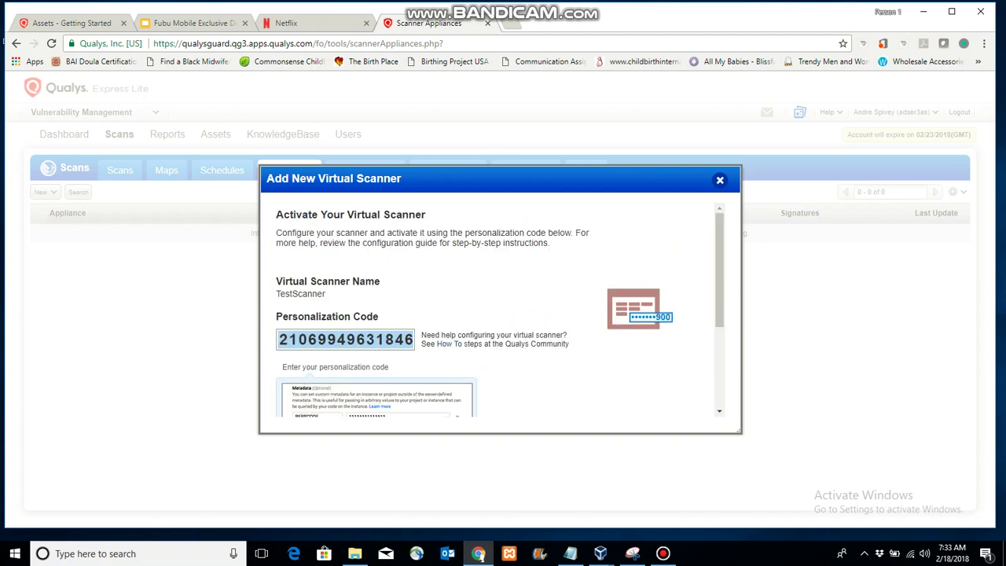
pyautogui.scroll(-1, 495, 306)
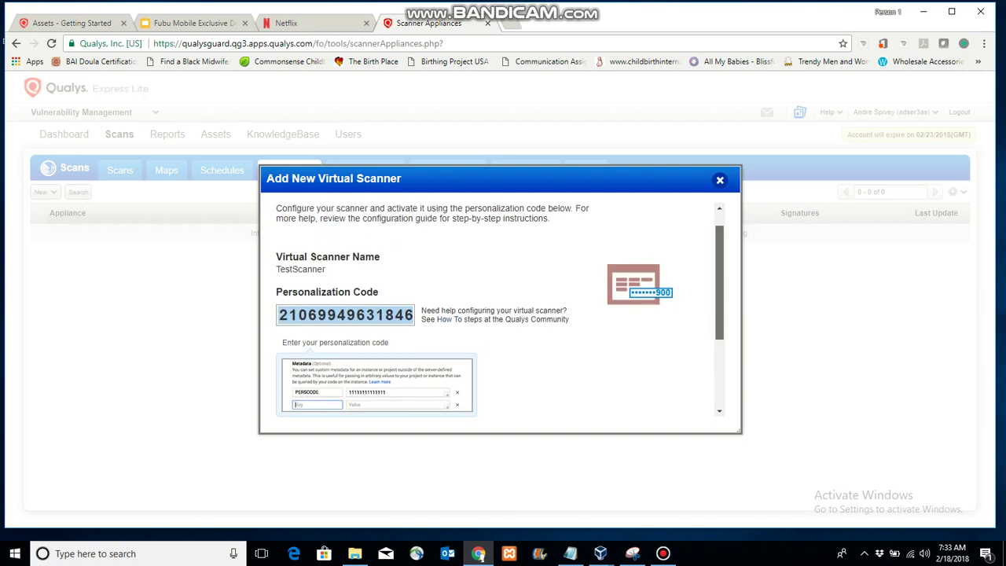
pyautogui.scroll(-1, 495, 306)
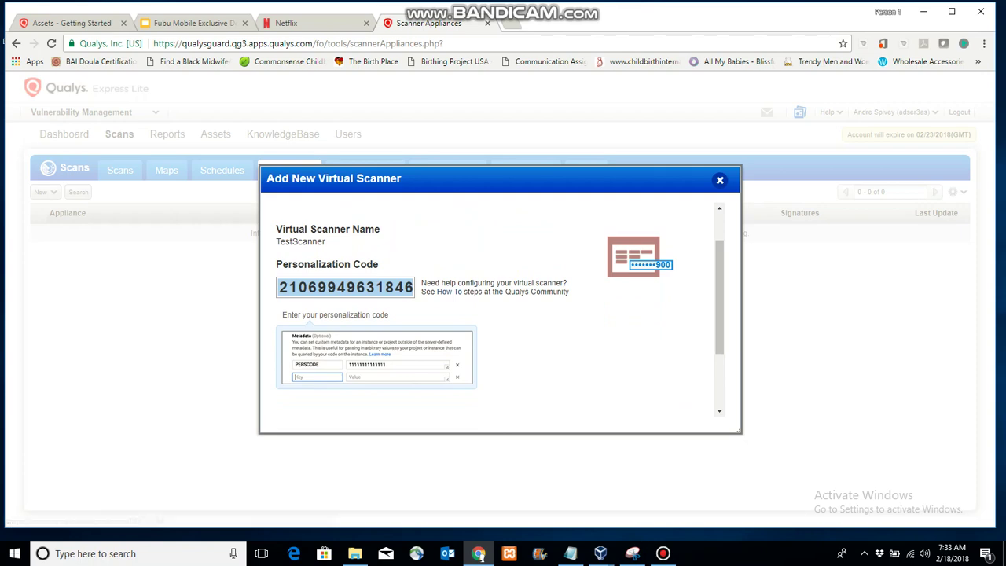
# - Switch to Snipping Tool, capture a new rectangular snip of TestScanner's personalization code details, and minimize the tool
pyautogui.click(632, 553)
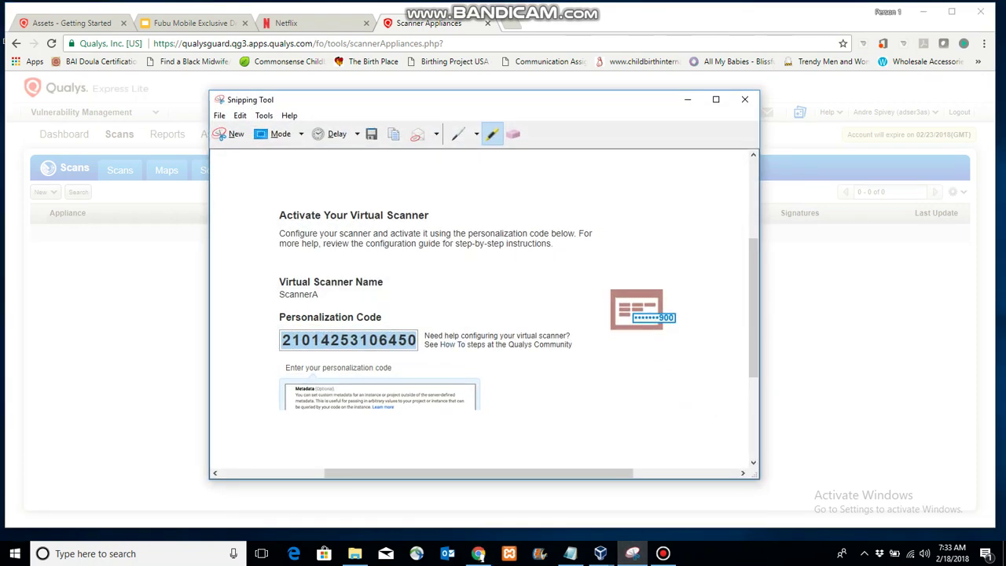
pyautogui.click(231, 133)
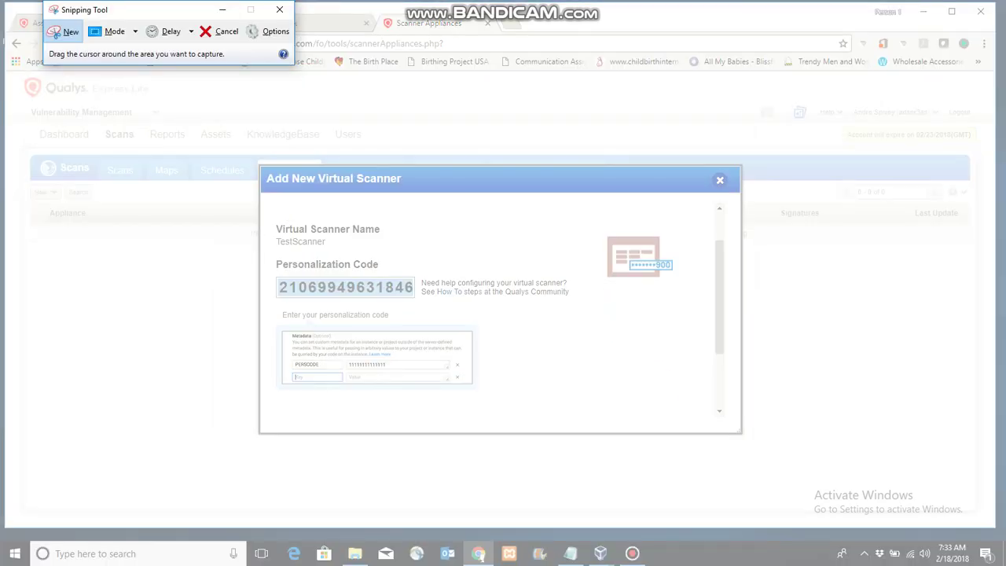
pyautogui.moveTo(267, 201); pyautogui.dragTo(645, 457)
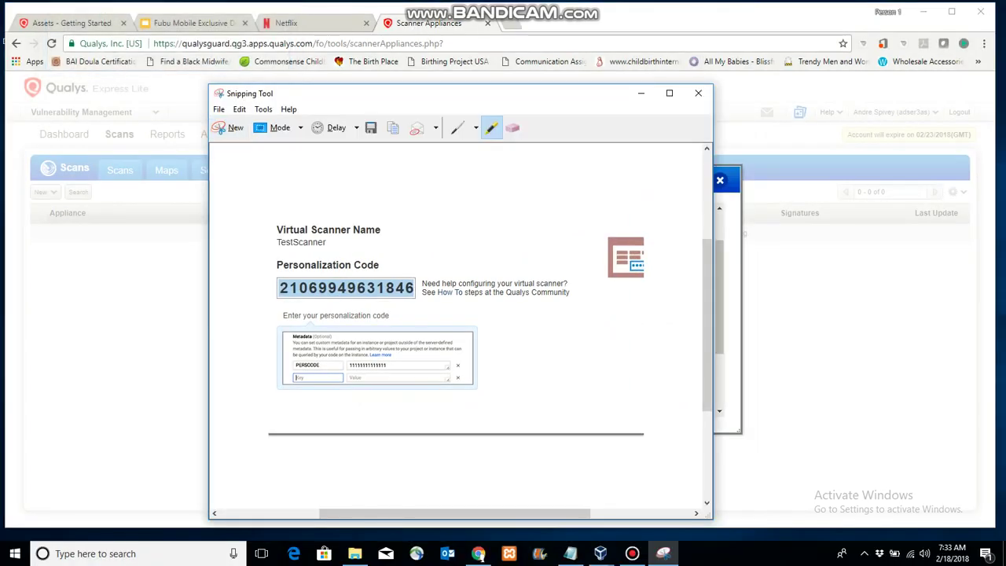
pyautogui.click(640, 92)
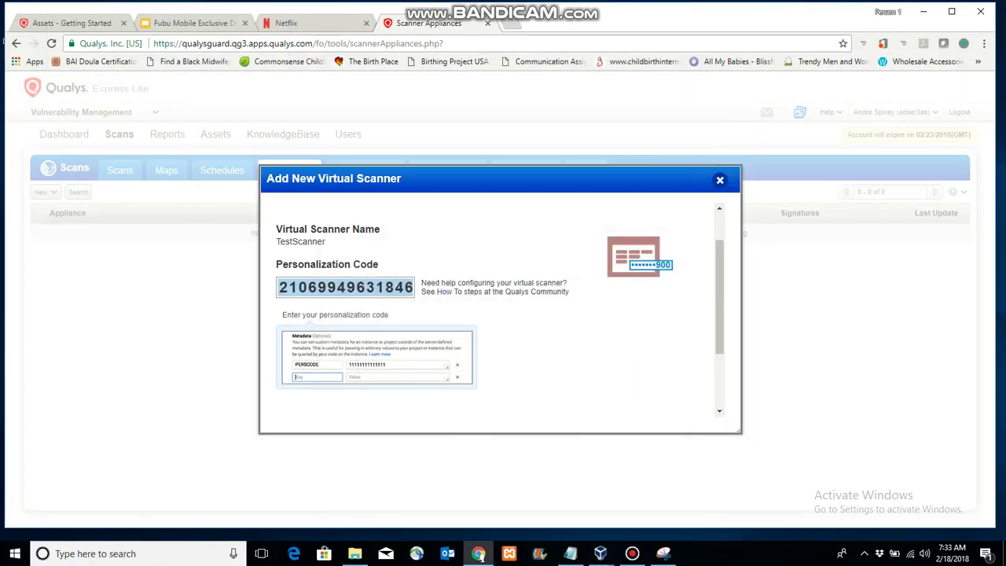
# - Start the activation check for TestScanner
pyautogui.scroll(-1, 499, 298)
pyautogui.scroll(-3, 500, 314)
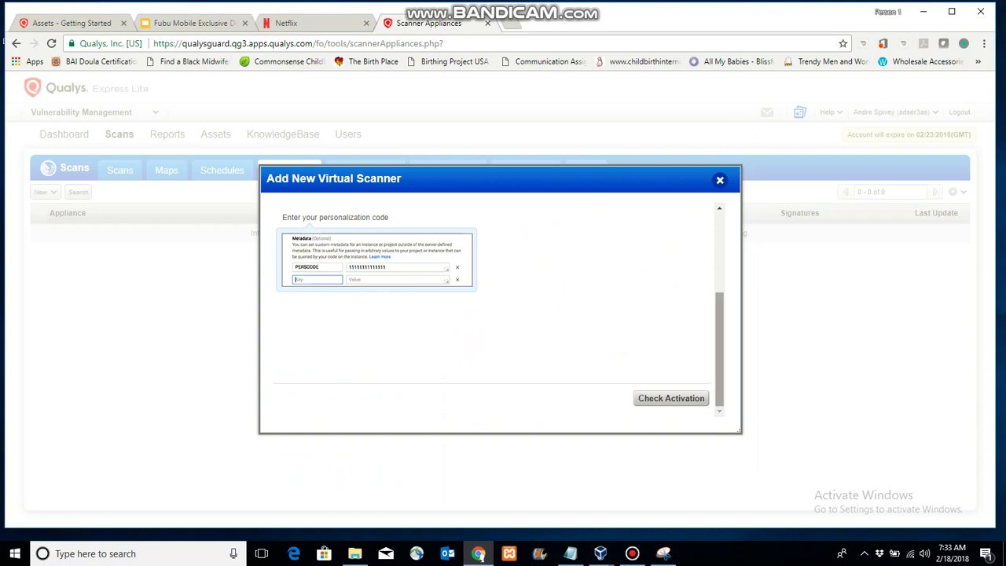
pyautogui.click(669, 398)
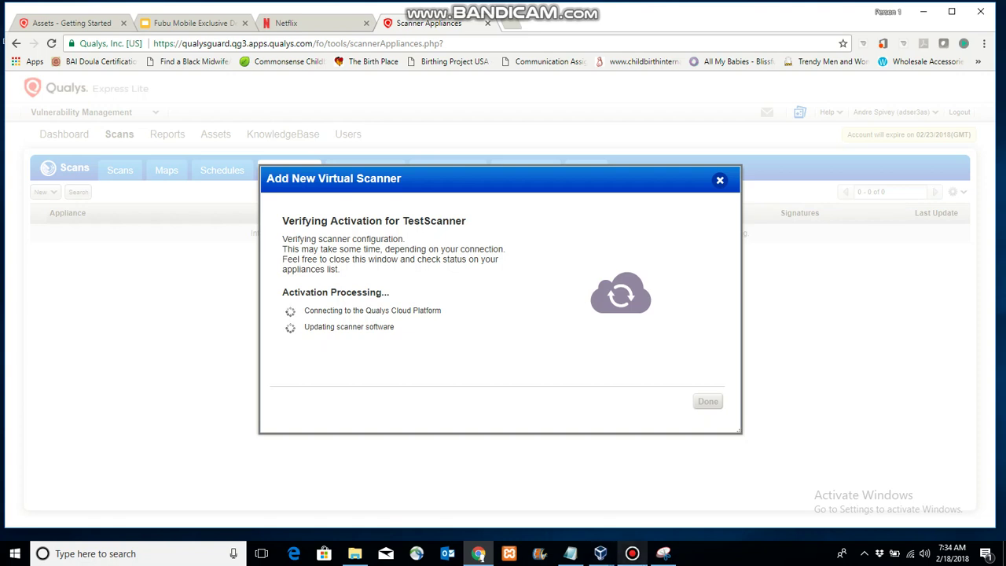
pyautogui.moveTo(632, 554)
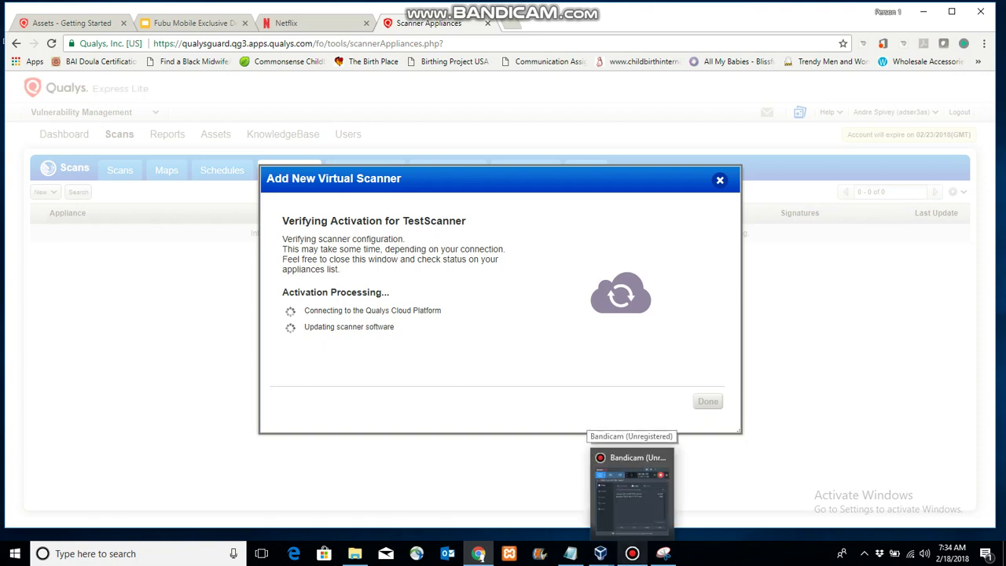